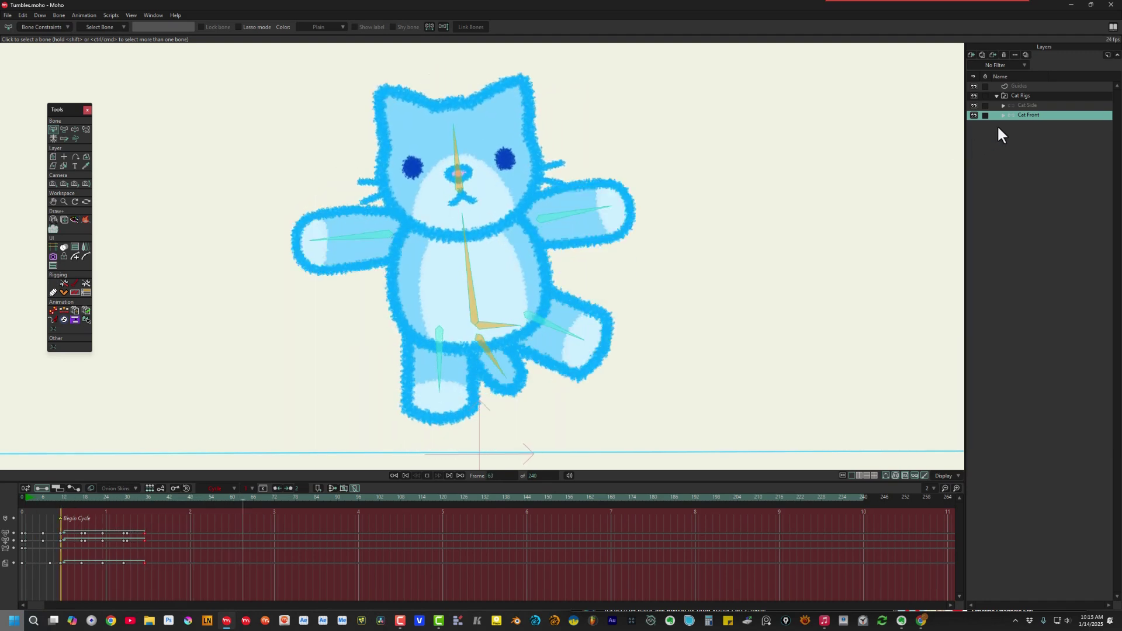
View the Tumbles cat's Cat Side layer, then Cat Front, then bring up the cat face project
{"action": "left_click", "coordinate": [1023, 107]}
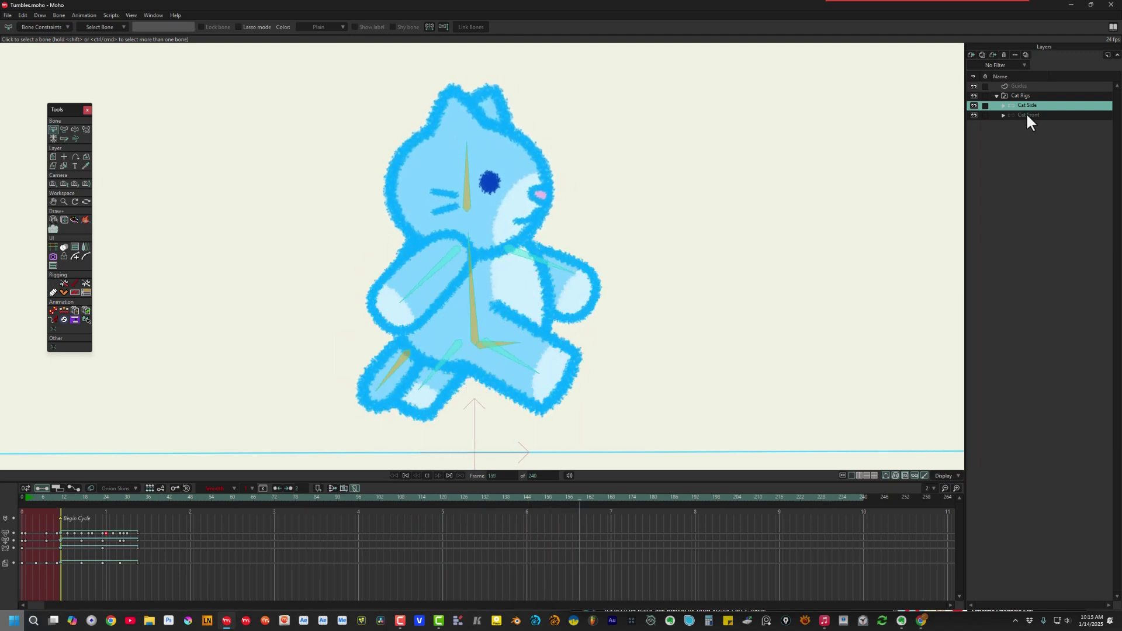
{"action": "left_click", "coordinate": [1026, 112]}
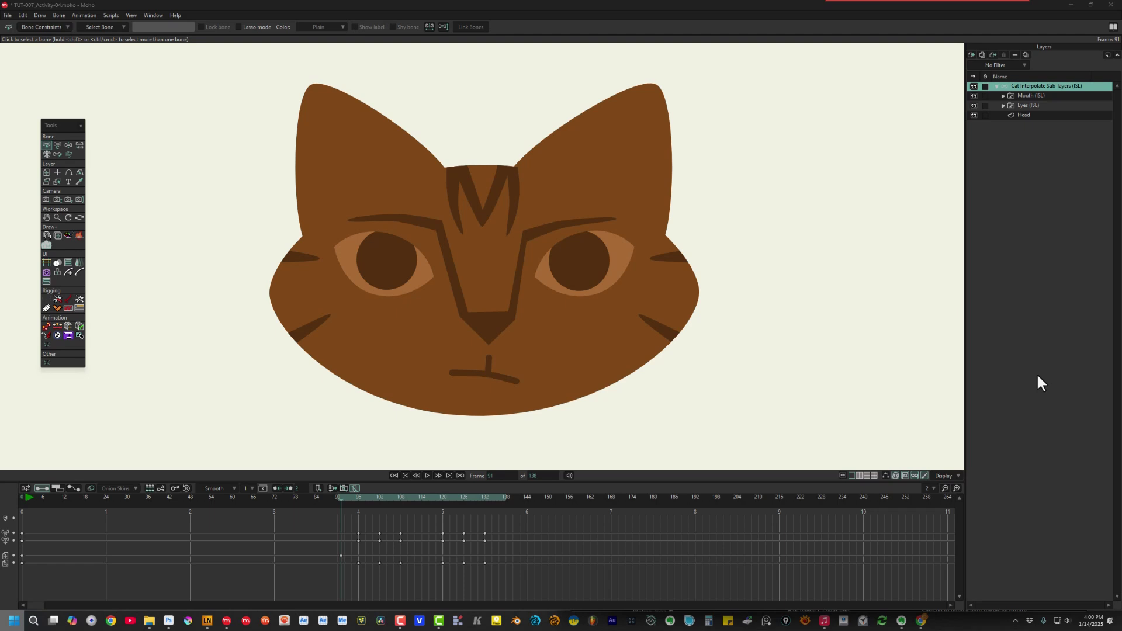
{"action": "left_click", "coordinate": [1038, 376]}
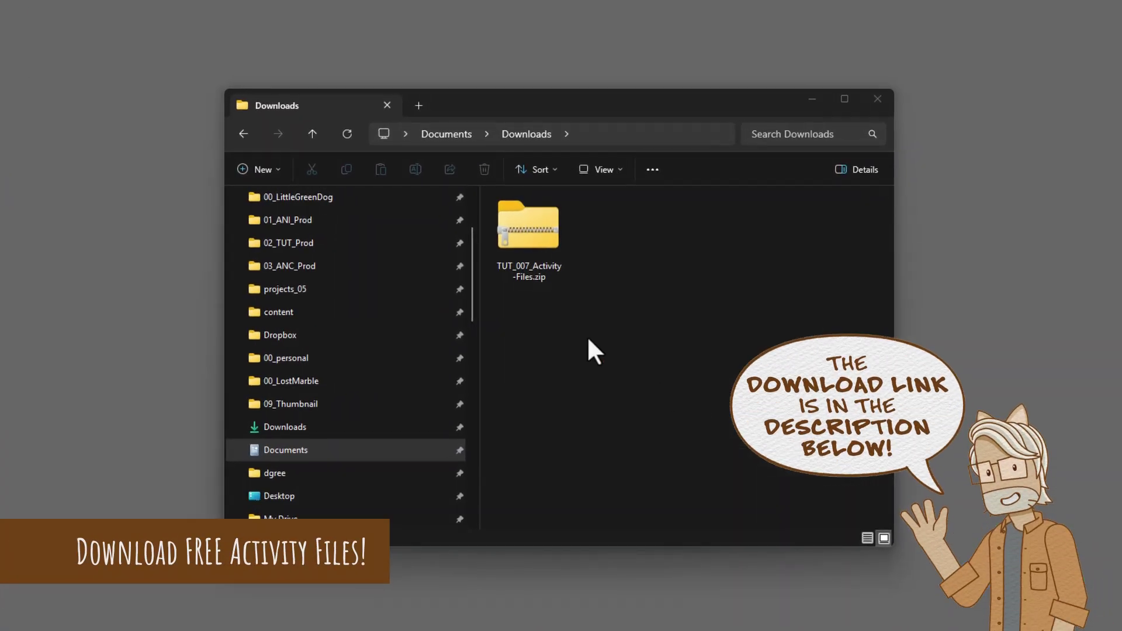
Extract TUT_007_Activity-Files.zip to the suggested folder and open the extracted TUT_007_Activity-Files folder
{"action": "right_click", "coordinate": [545, 226]}
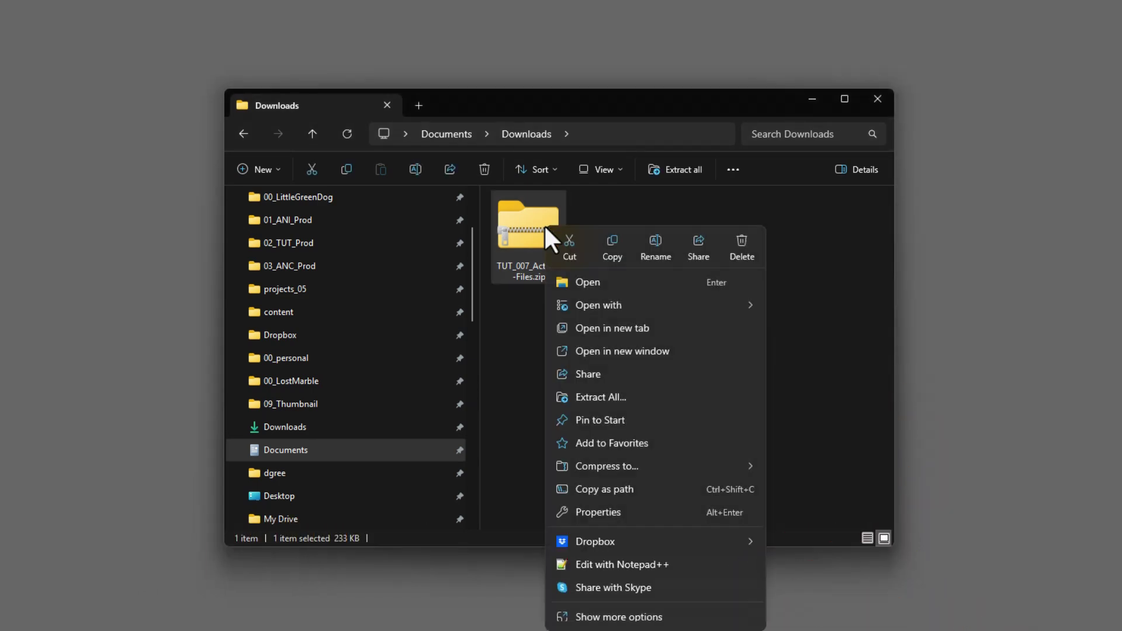
{"action": "left_click", "coordinate": [594, 396]}
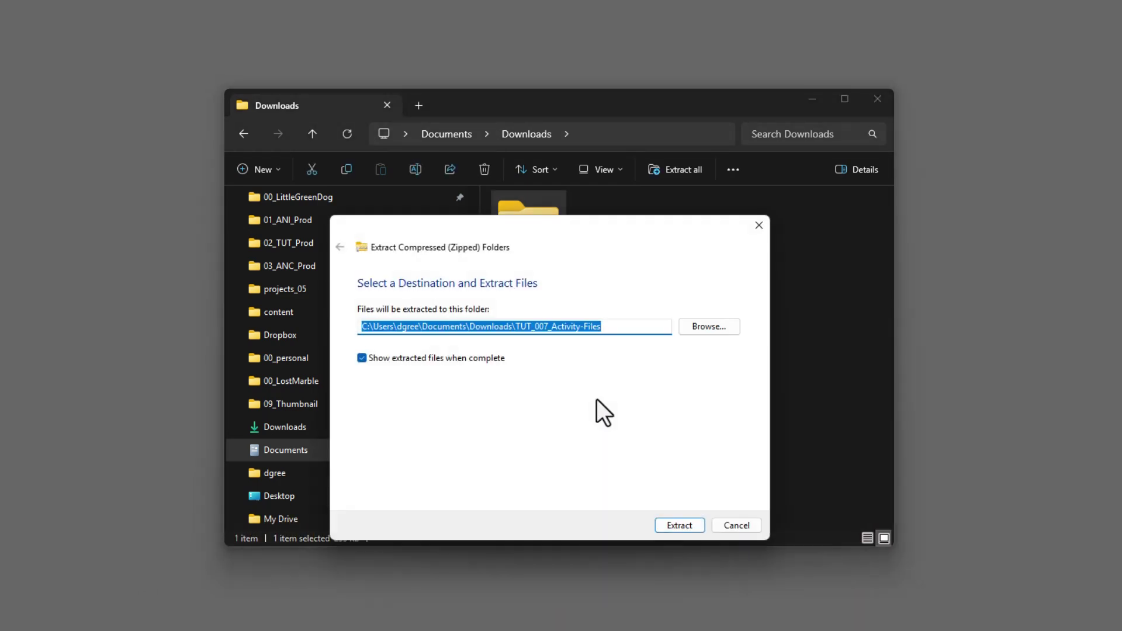
{"action": "left_click", "coordinate": [678, 525]}
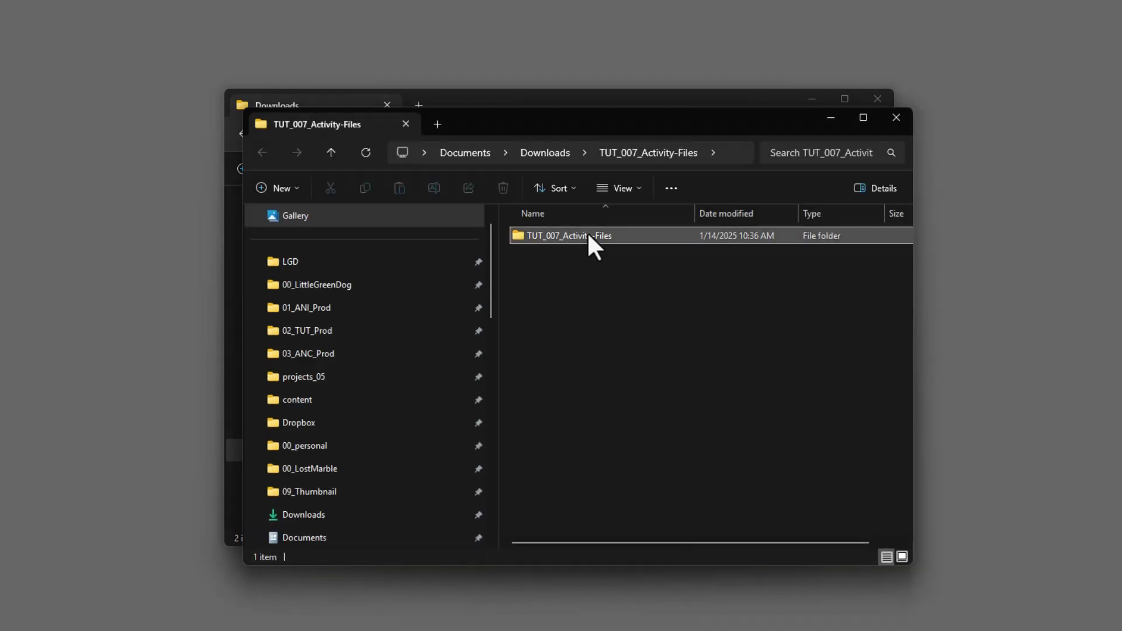
{"action": "double_click", "coordinate": [587, 235]}
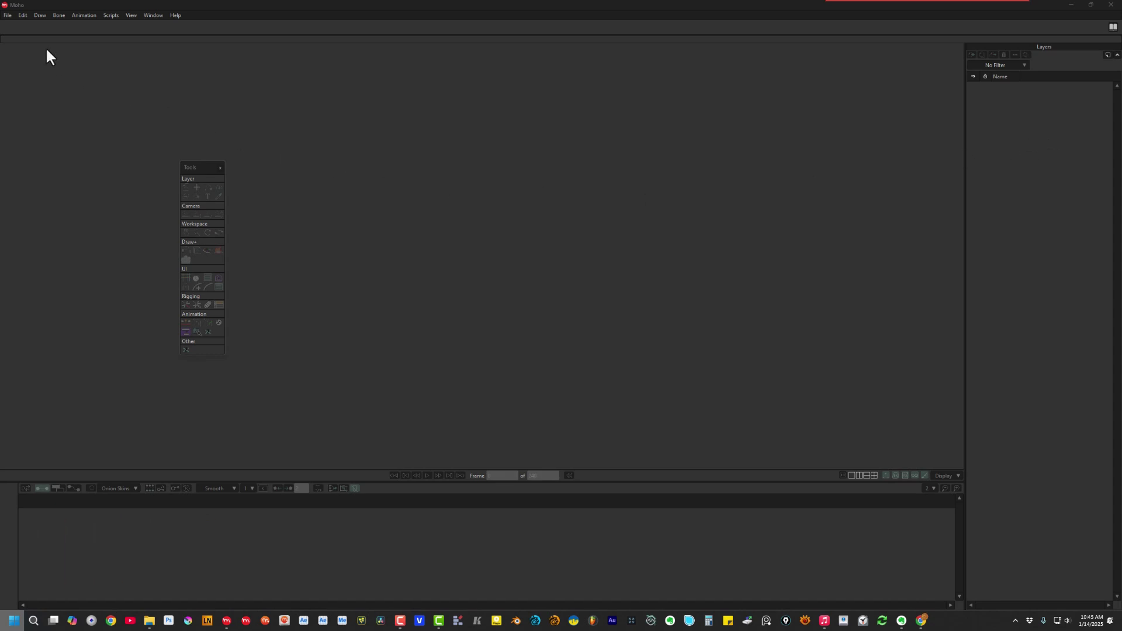
Open TUT-007_Activity-01.moho via File > Open
{"action": "left_click", "coordinate": [9, 16]}
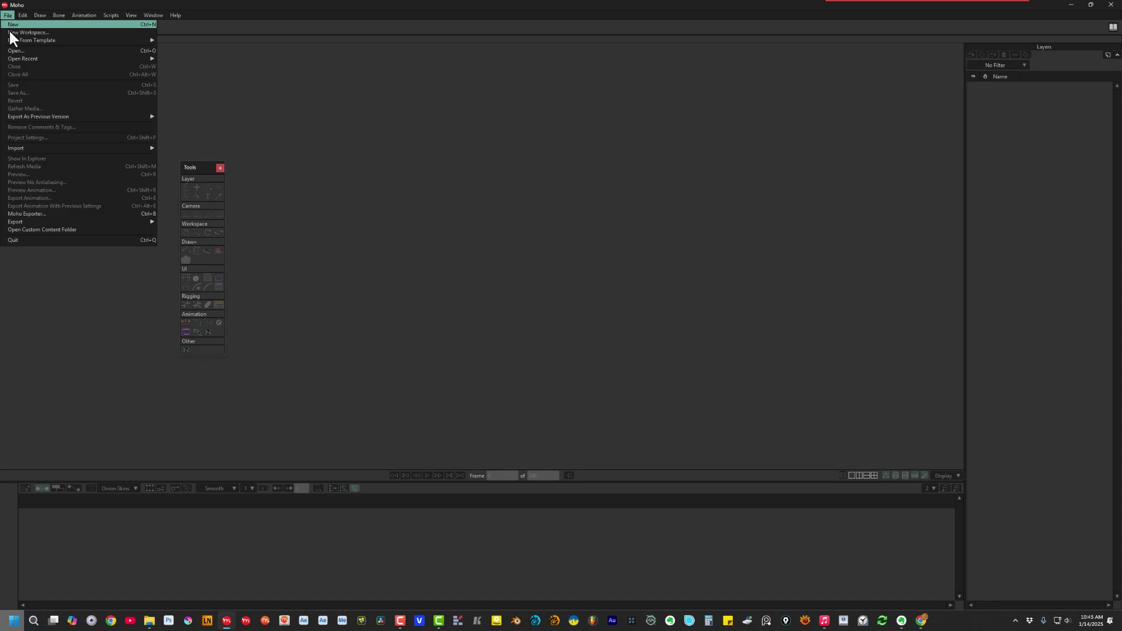
{"action": "left_click", "coordinate": [11, 52]}
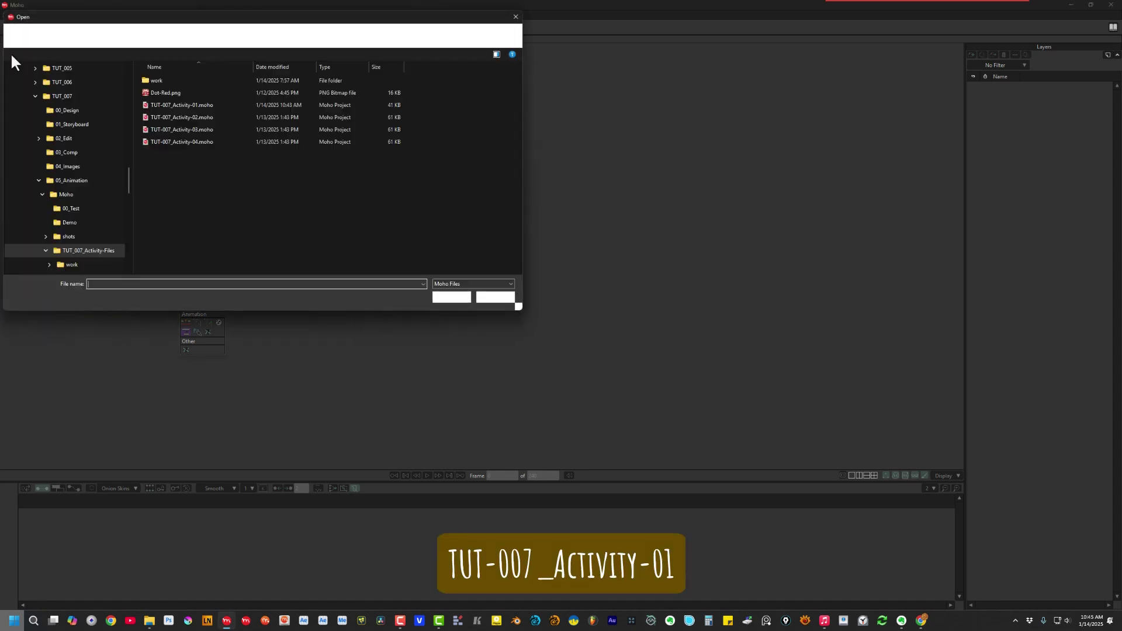
{"action": "left_click", "coordinate": [193, 105]}
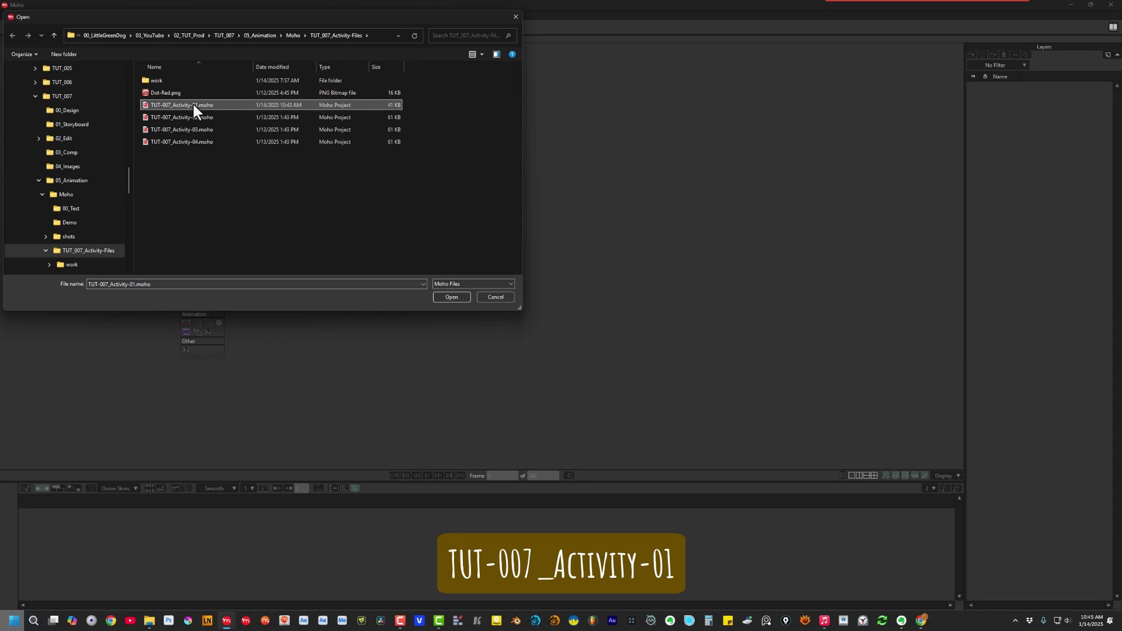
{"action": "double_click", "coordinate": [193, 105]}
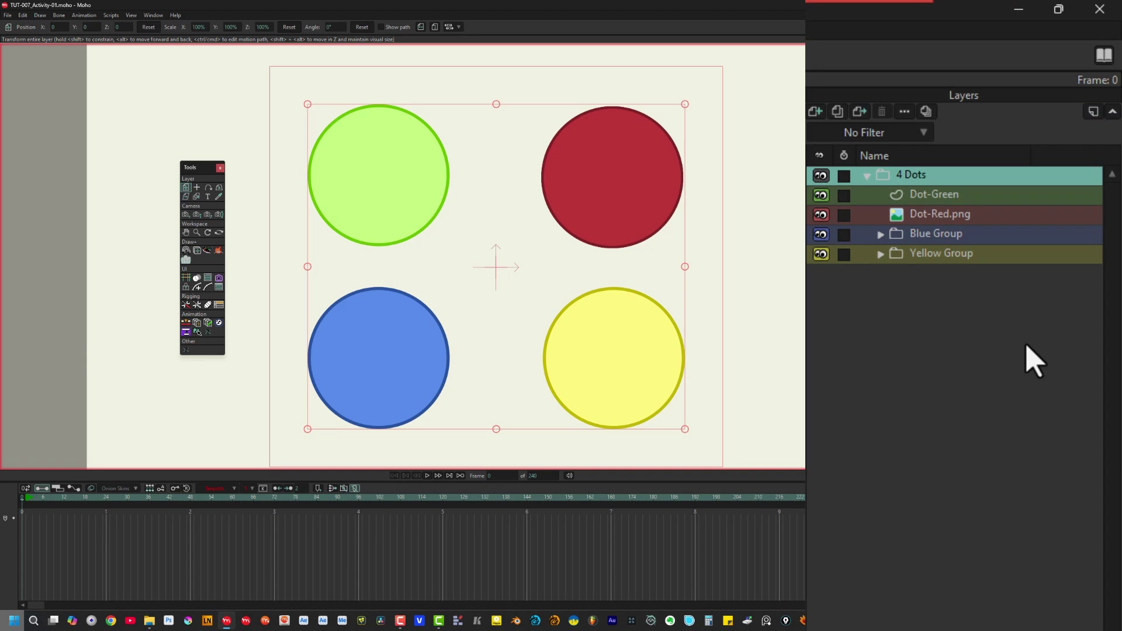
{"action": "left_click", "coordinate": [950, 193]}
{"action": "left_click", "coordinate": [948, 214]}
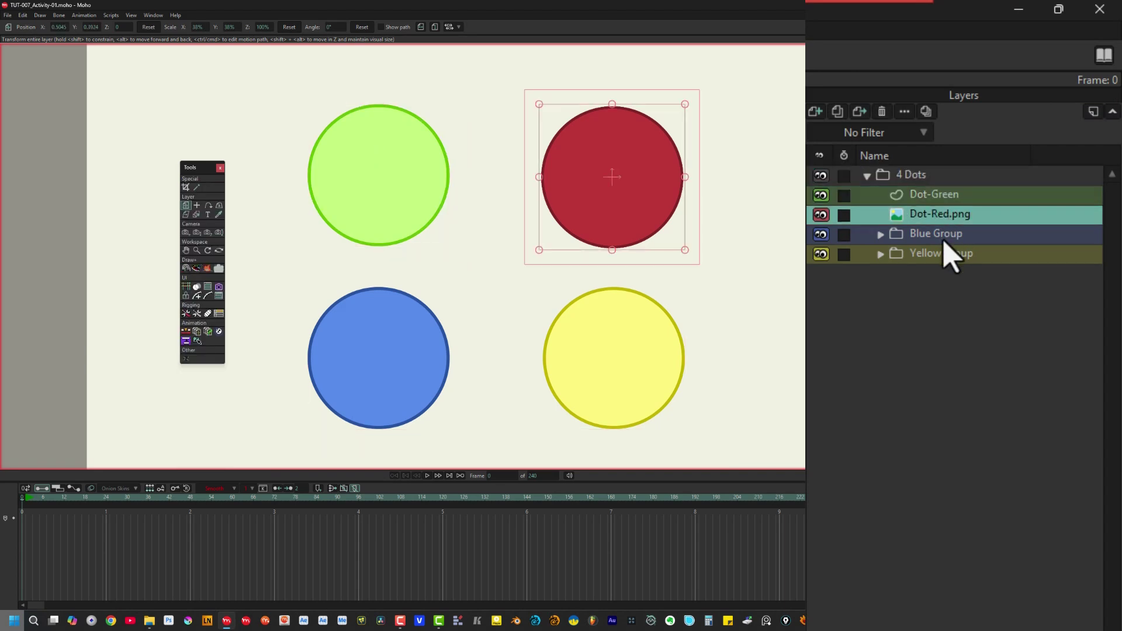
{"action": "left_click", "coordinate": [944, 239]}
{"action": "left_click", "coordinate": [942, 255]}
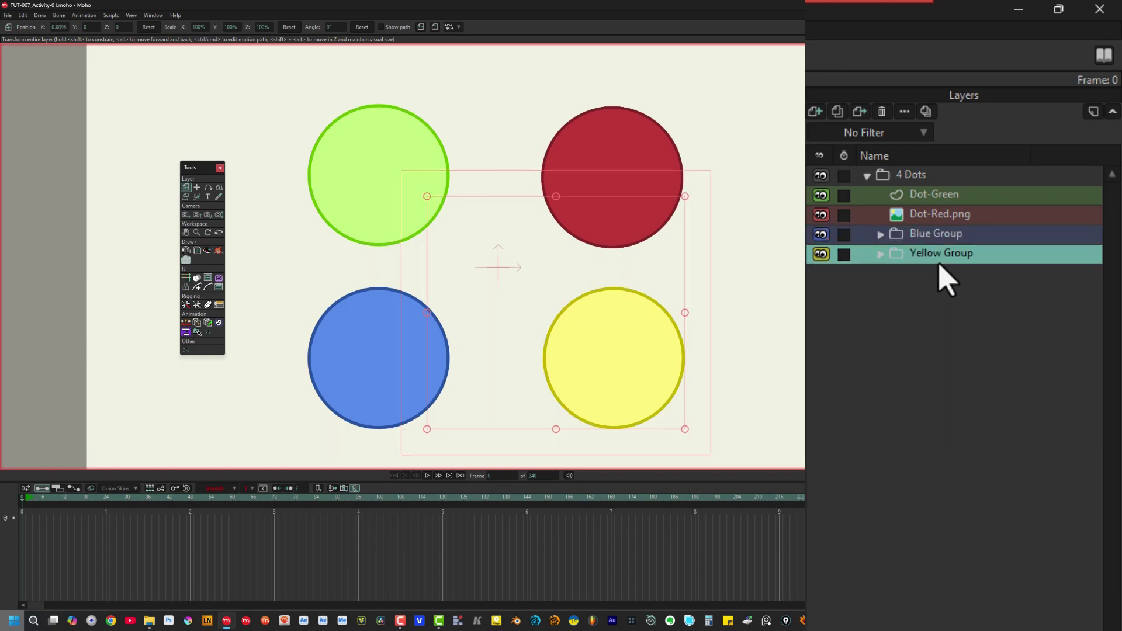
{"action": "left_click", "coordinate": [1025, 86]}
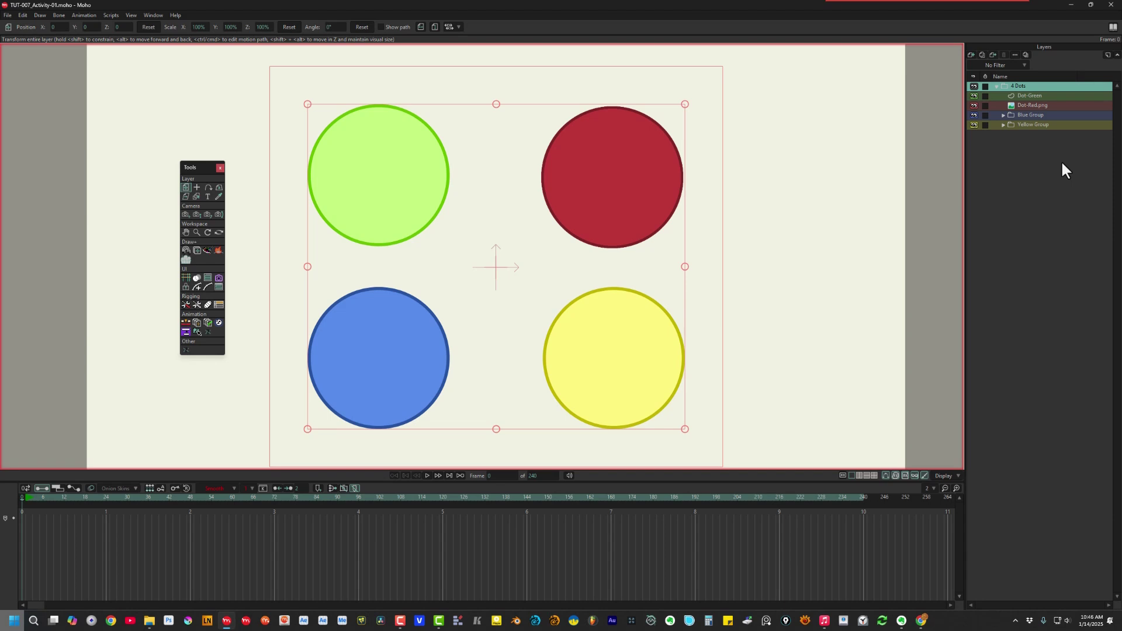
{"action": "left_click", "coordinate": [1038, 97]}
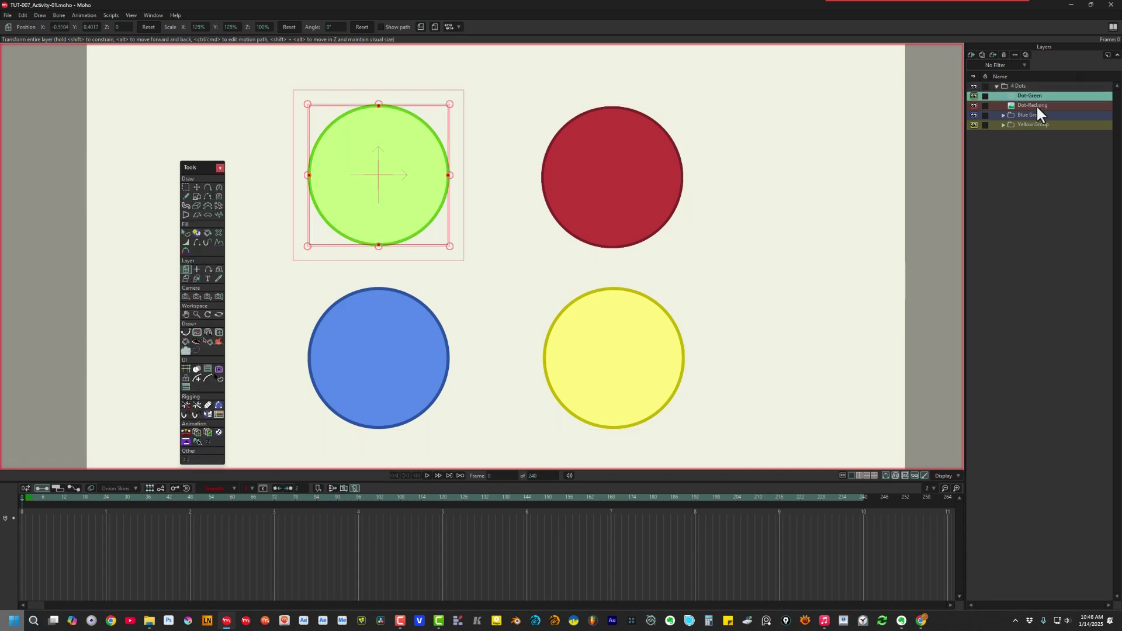
{"action": "left_click", "coordinate": [1036, 106]}
{"action": "left_click", "coordinate": [1005, 115]}
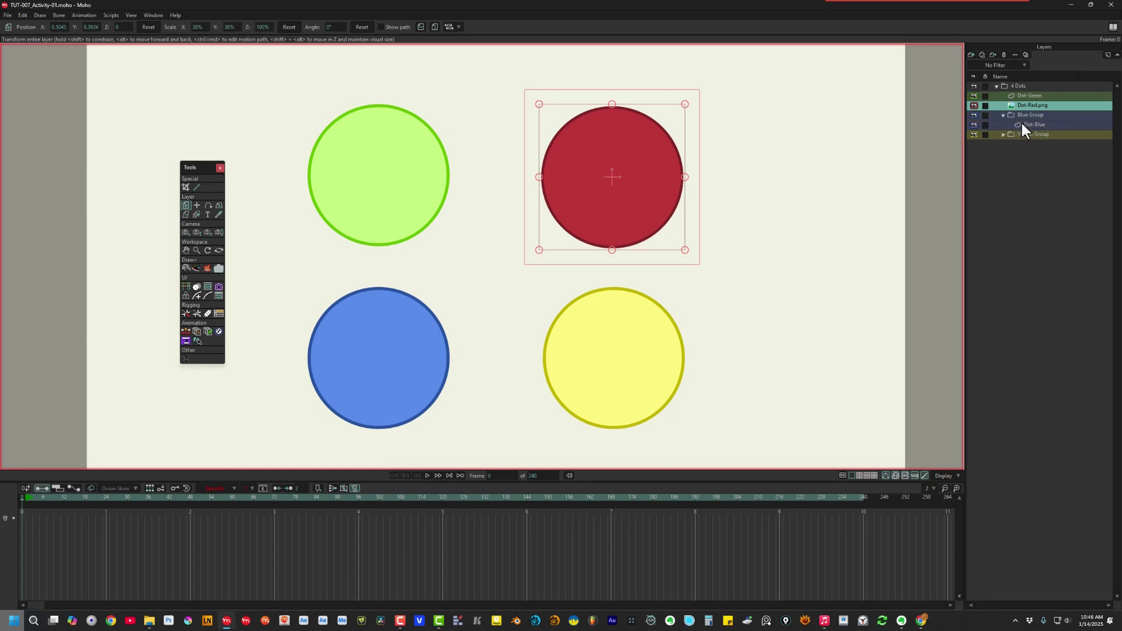
{"action": "left_click", "coordinate": [1042, 124]}
{"action": "left_click", "coordinate": [1004, 134]}
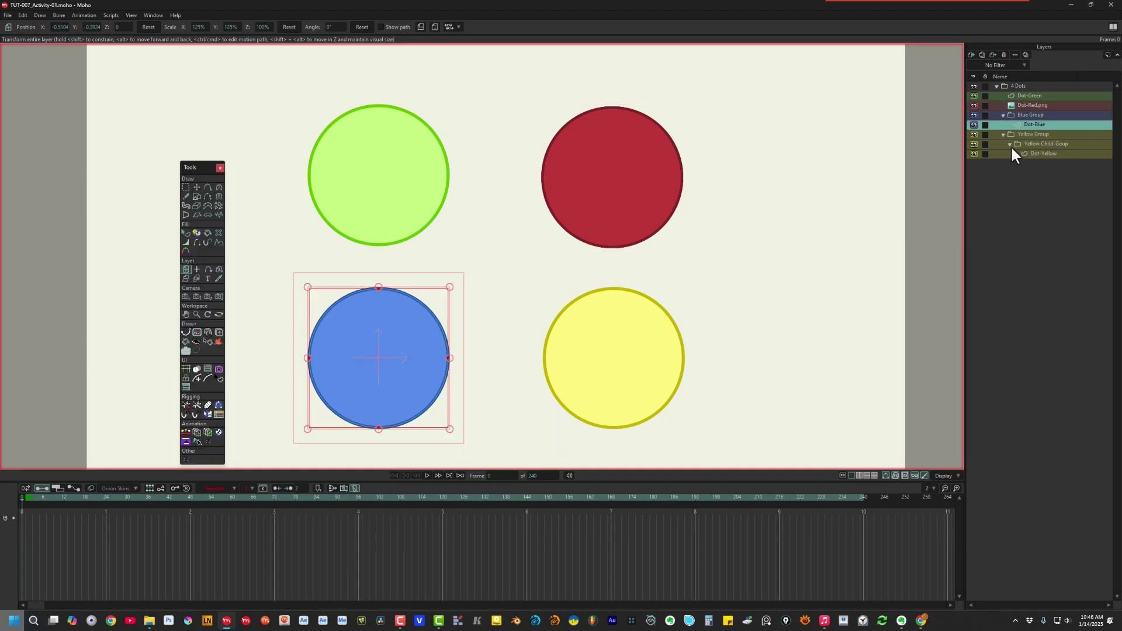
{"action": "left_click", "coordinate": [1043, 153]}
{"action": "left_click", "coordinate": [1003, 134]}
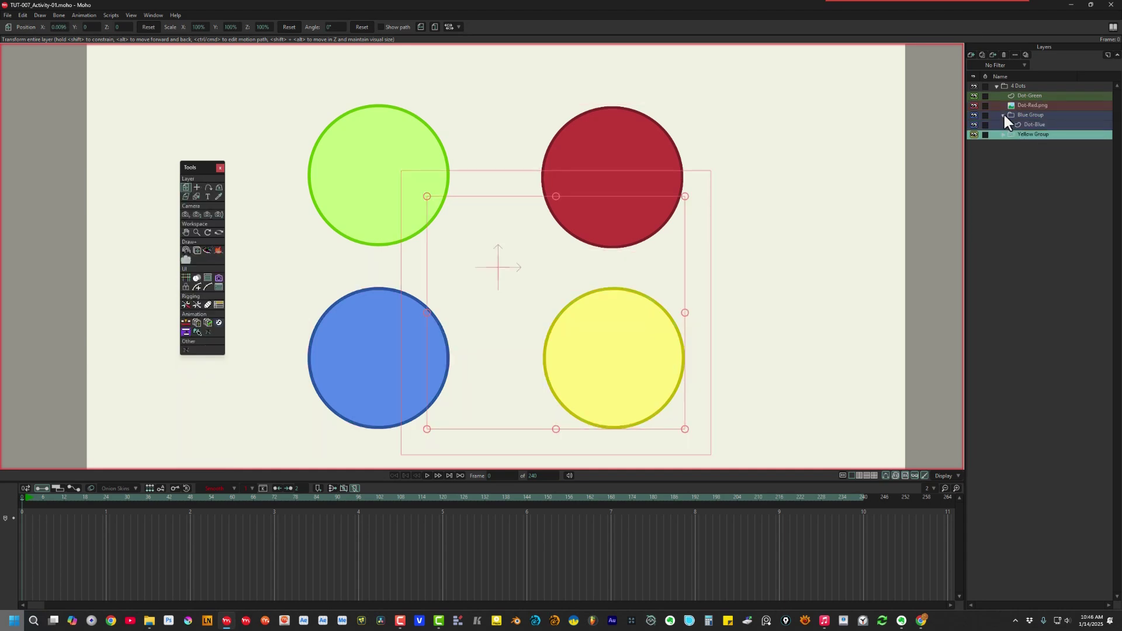
{"action": "left_click", "coordinate": [1004, 115]}
{"action": "left_click", "coordinate": [1031, 86]}
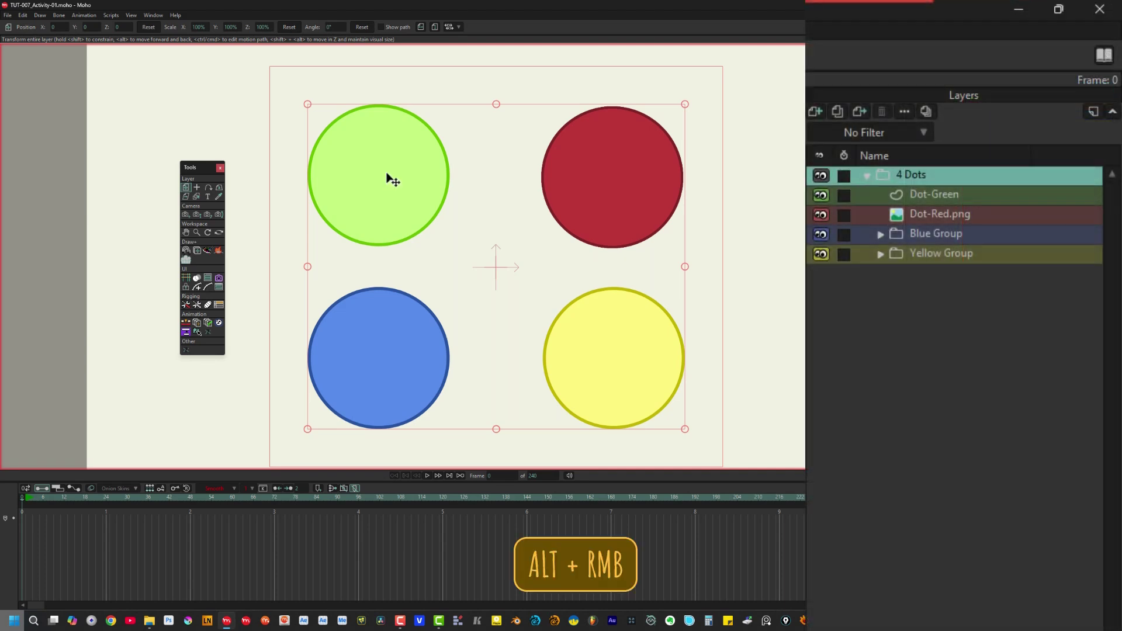
Select the green, red, blue and yellow dot layers from the canvas, then the blue dot's group
{"action": "right_click", "coordinate": [387, 175], "text": "alt"}
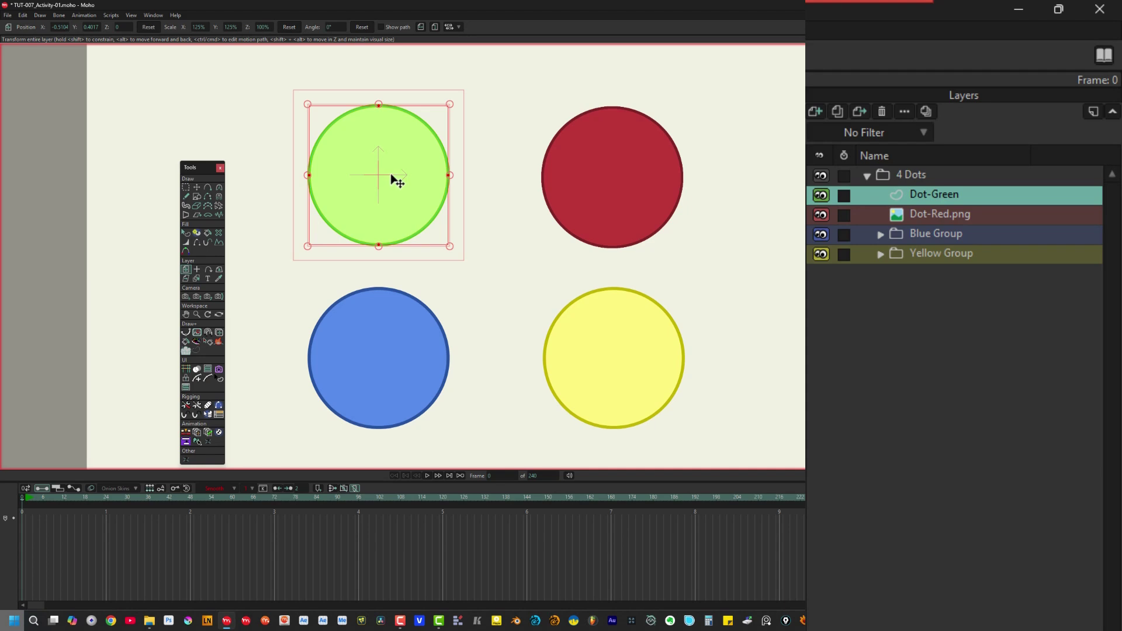
{"action": "right_click", "coordinate": [615, 180], "text": "alt"}
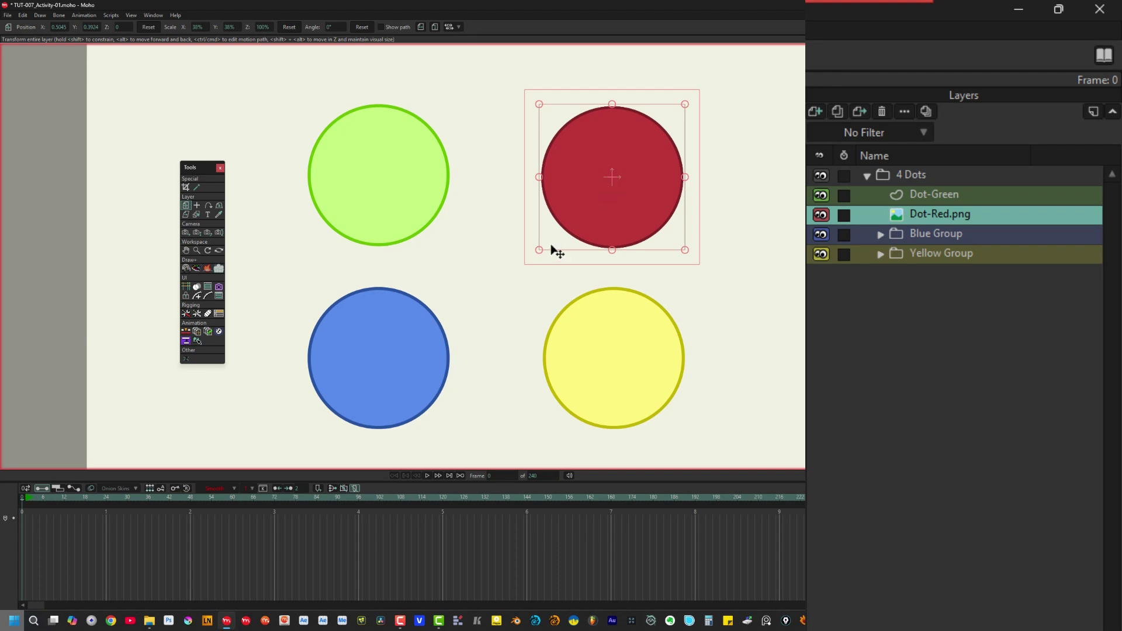
{"action": "right_click", "coordinate": [396, 339], "text": "alt"}
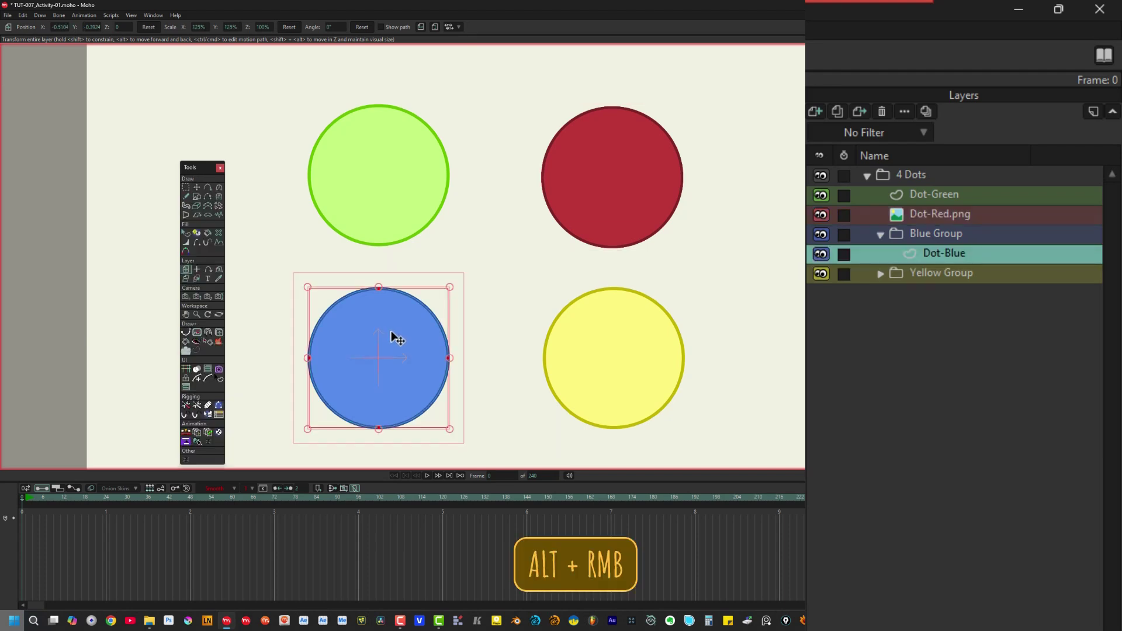
{"action": "right_click", "coordinate": [640, 350], "text": "alt"}
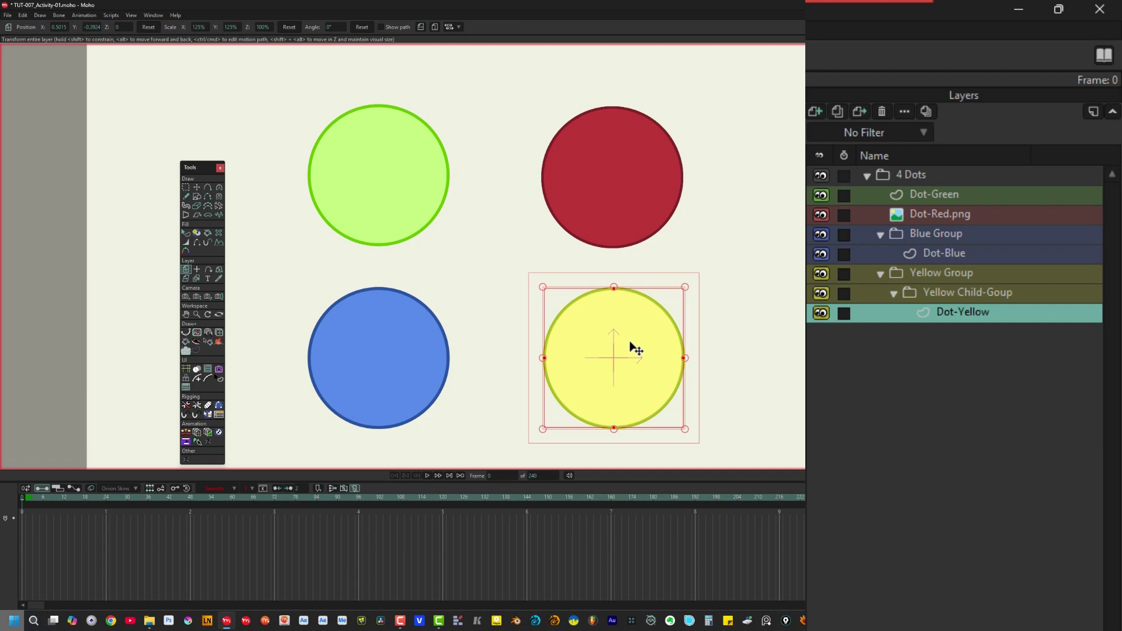
{"action": "right_click", "coordinate": [384, 351], "text": "alt+shift"}
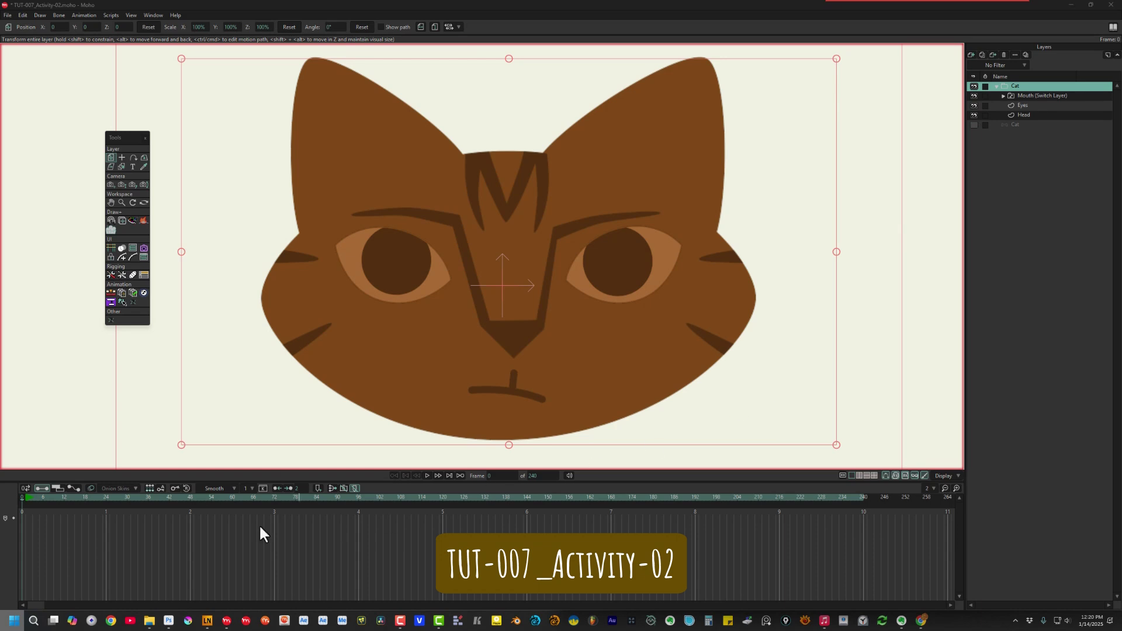
At frame 24, switch the Mouth layer to Open from its right-click menu, then back to Rest
{"action": "left_click_drag", "start_coordinate": [23, 494], "coordinate": [105, 496]}
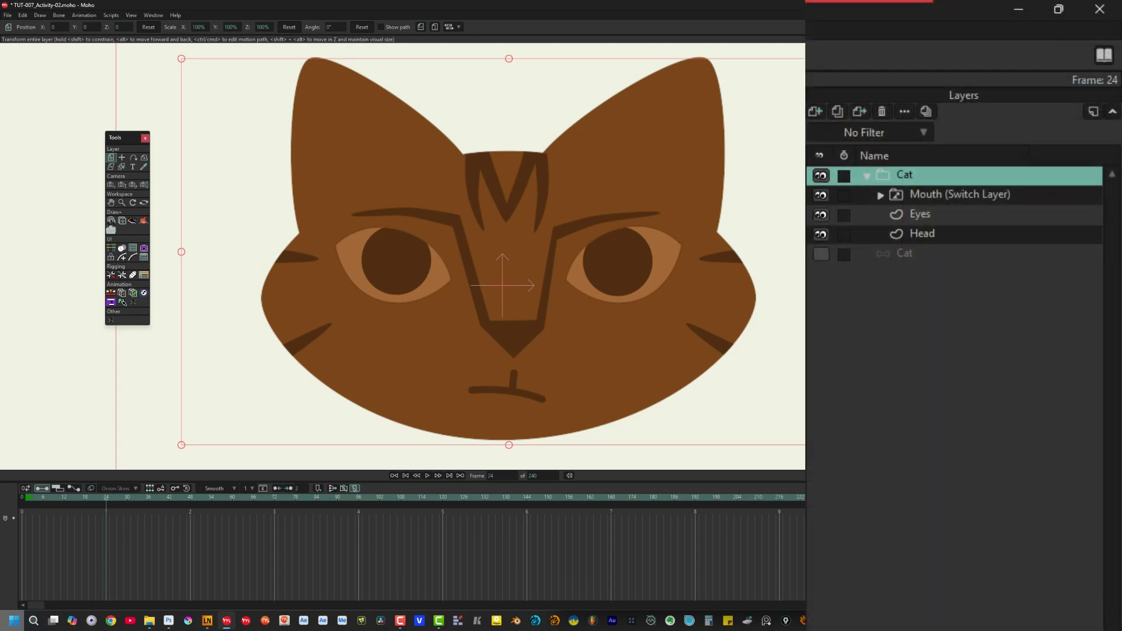
{"action": "right_click", "coordinate": [922, 195]}
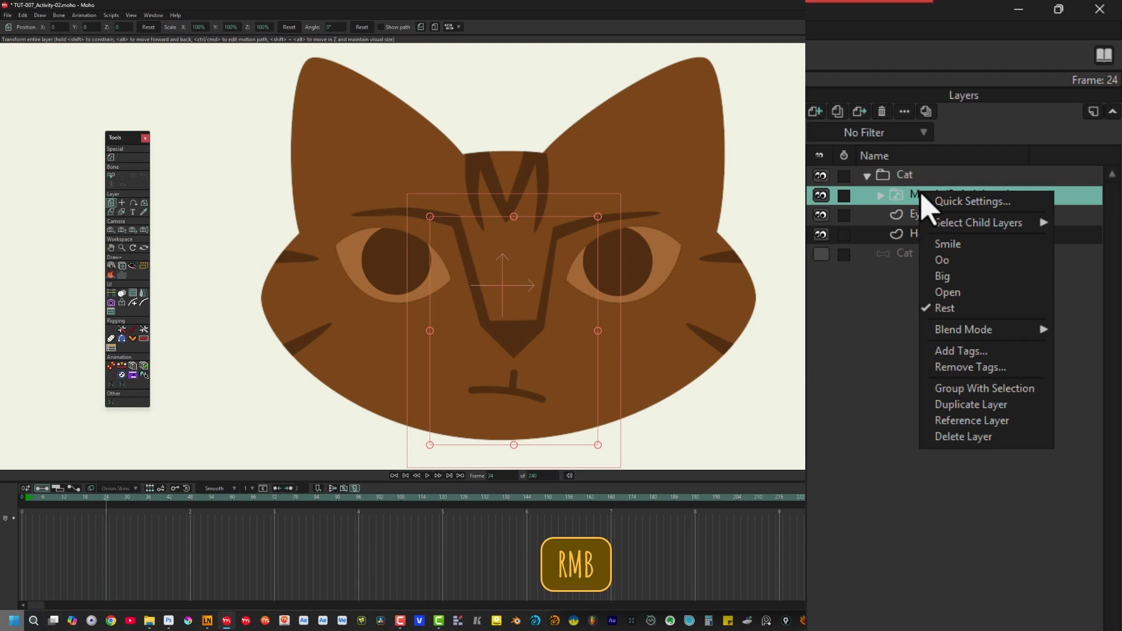
{"action": "left_click", "coordinate": [948, 292]}
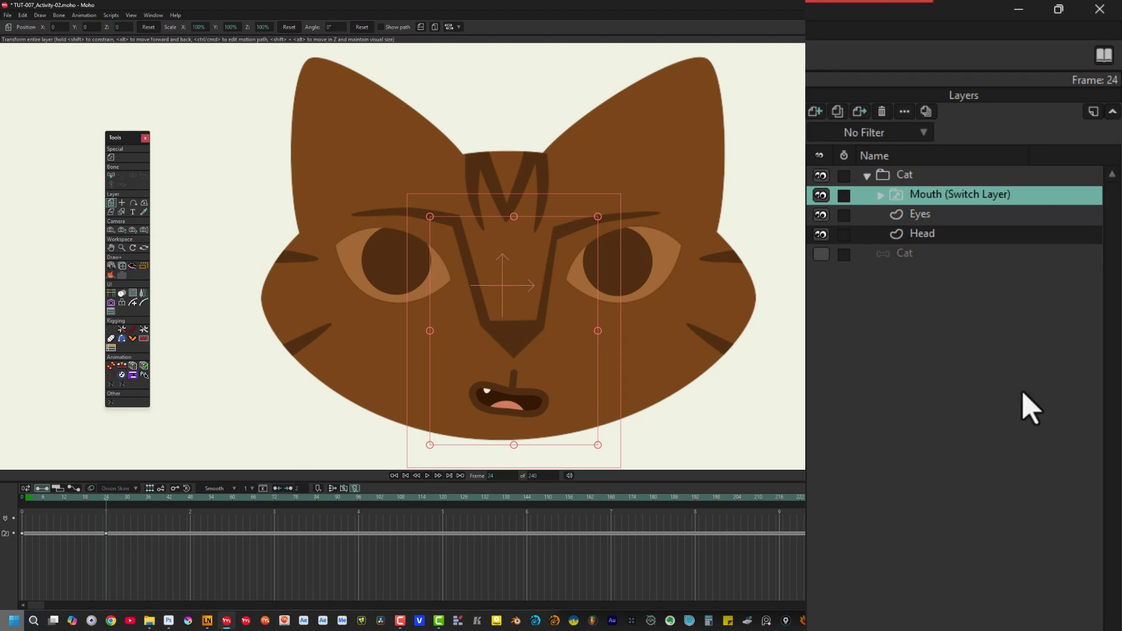
{"action": "right_click", "coordinate": [994, 200]}
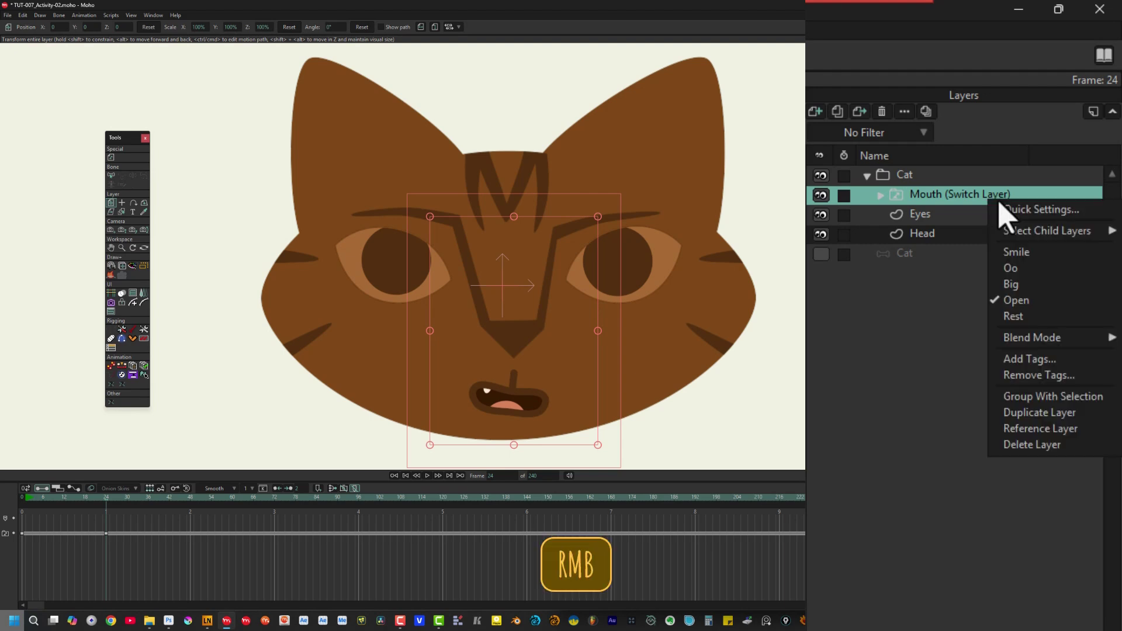
{"action": "left_click", "coordinate": [1020, 319]}
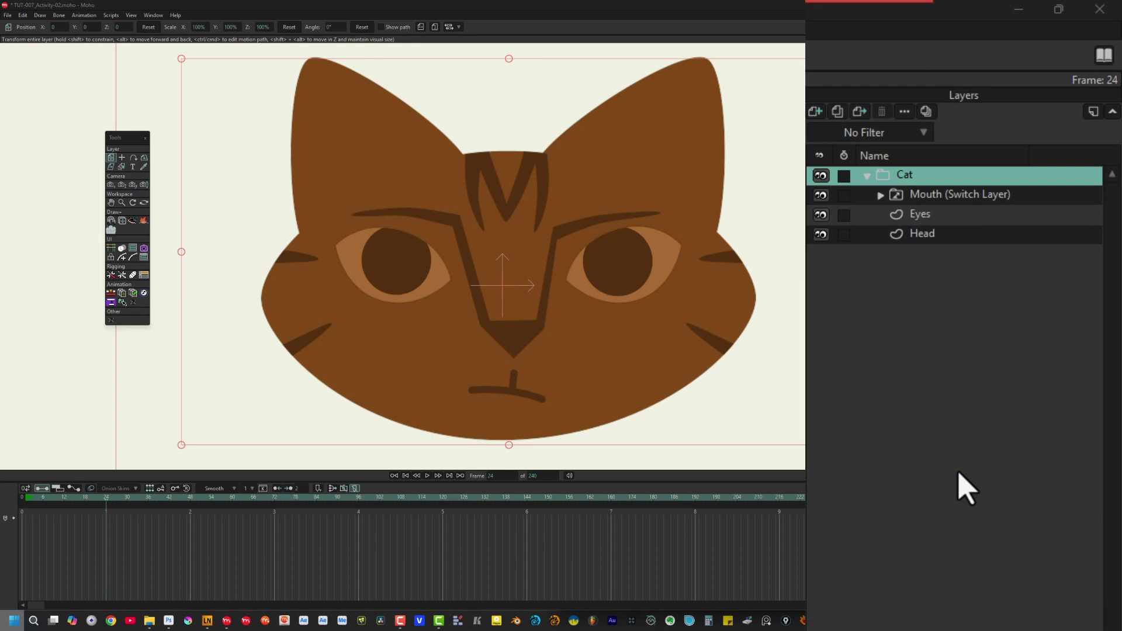
Expand the Mouth switch layer, try Open, Big and Rest, end on Oo, then select Mouth
{"action": "left_click", "coordinate": [881, 196]}
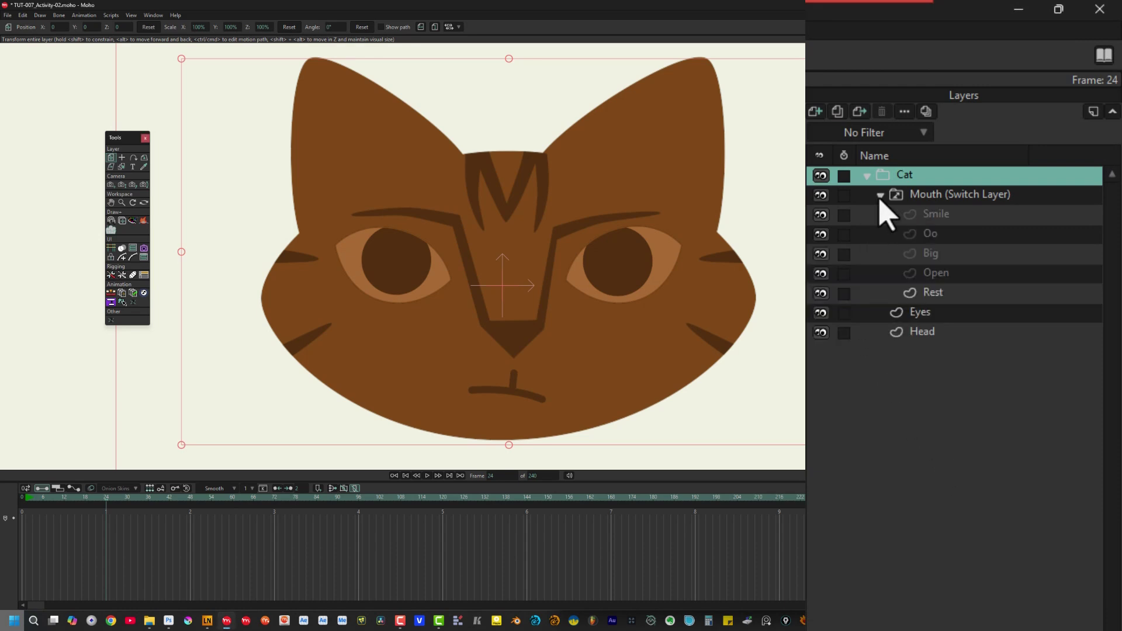
{"action": "left_click", "coordinate": [975, 273]}
{"action": "left_click", "coordinate": [975, 255]}
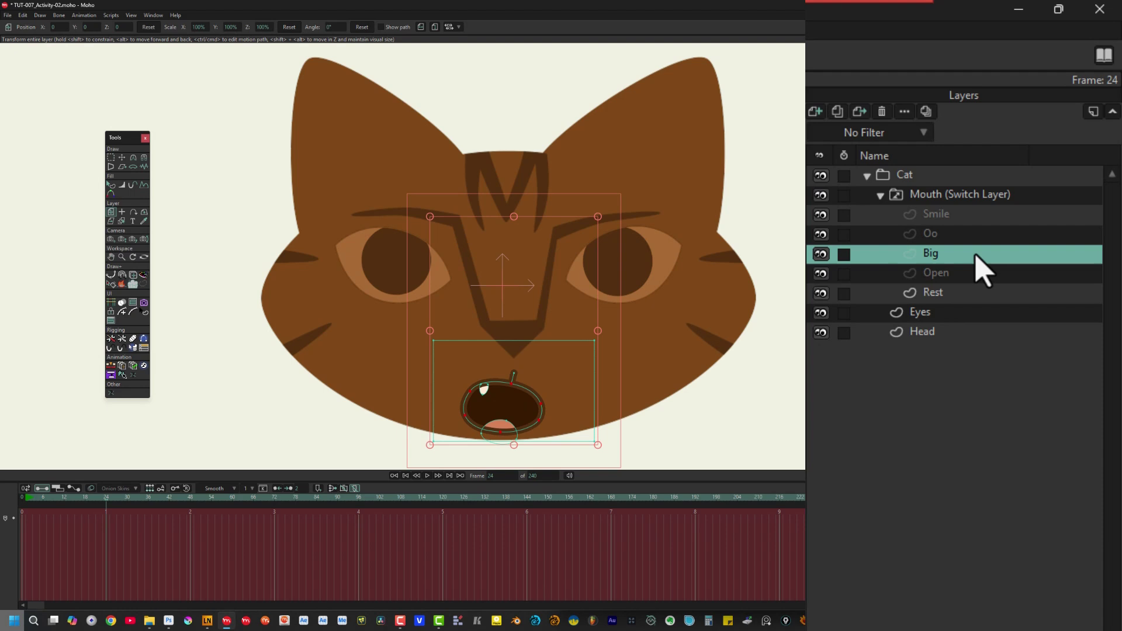
{"action": "left_click", "coordinate": [975, 294]}
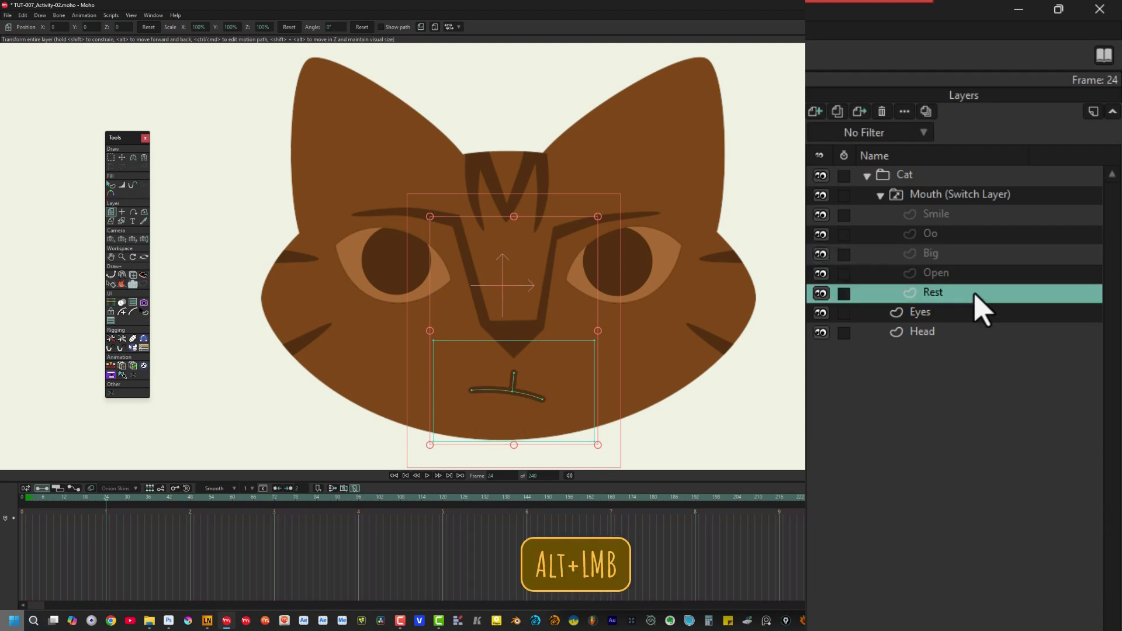
{"action": "left_click", "coordinate": [973, 272], "text": "alt"}
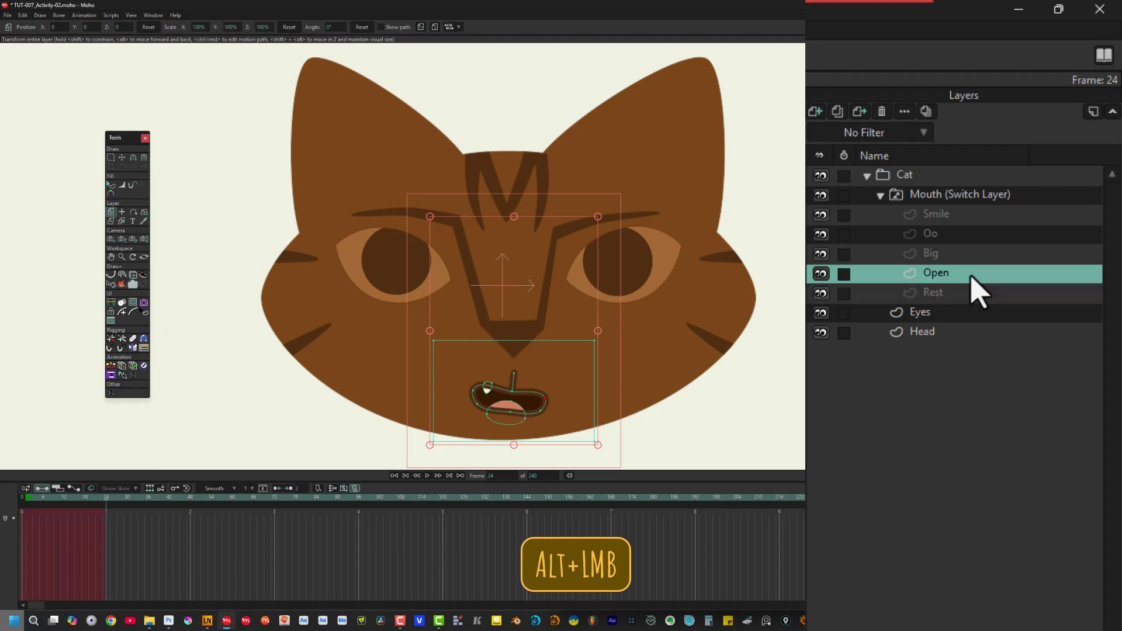
{"action": "left_click", "coordinate": [972, 252], "text": "alt"}
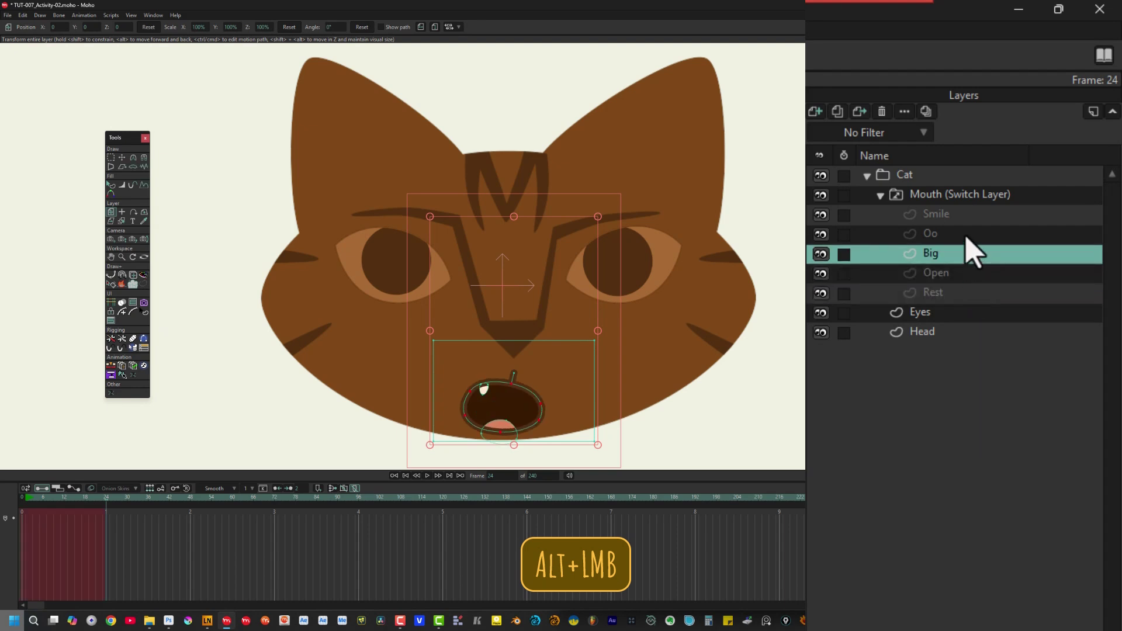
{"action": "left_click", "coordinate": [971, 234], "text": "alt"}
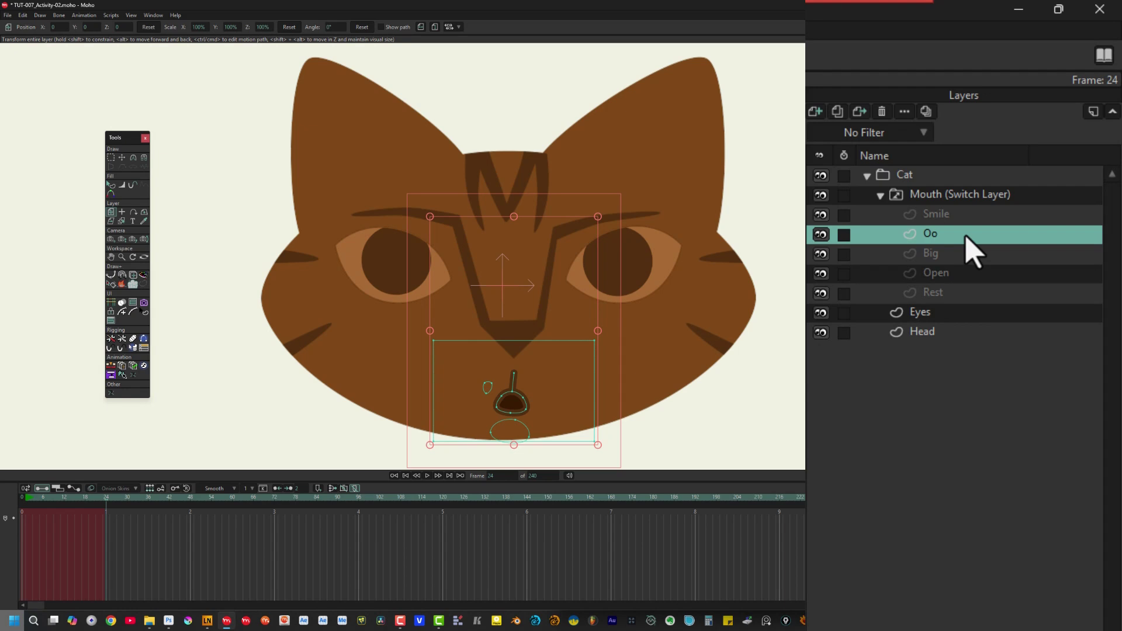
{"action": "left_click", "coordinate": [959, 199]}
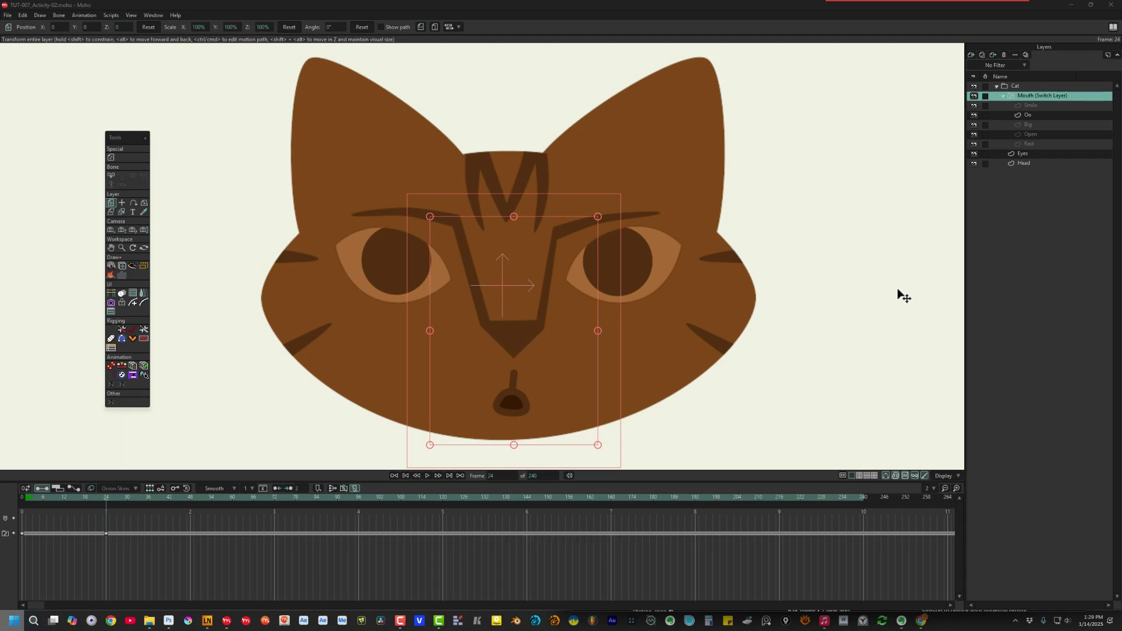
Collapse the Mouth and Cat groups, select the mouth layer from the artwork, and expand it
{"action": "left_click", "coordinate": [1002, 96]}
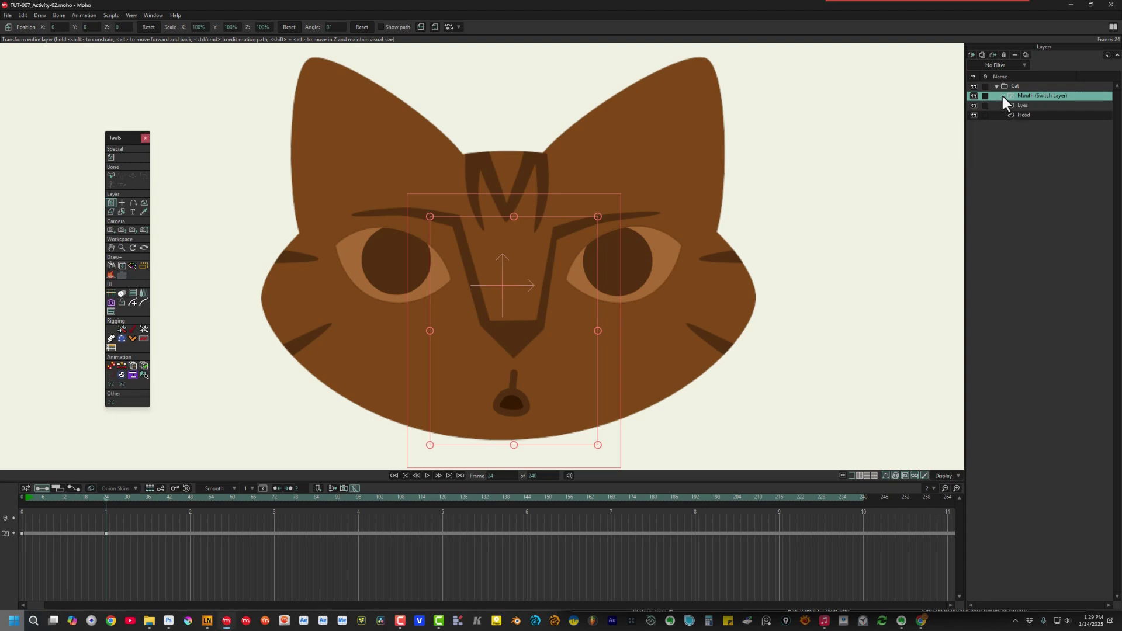
{"action": "left_click", "coordinate": [995, 87]}
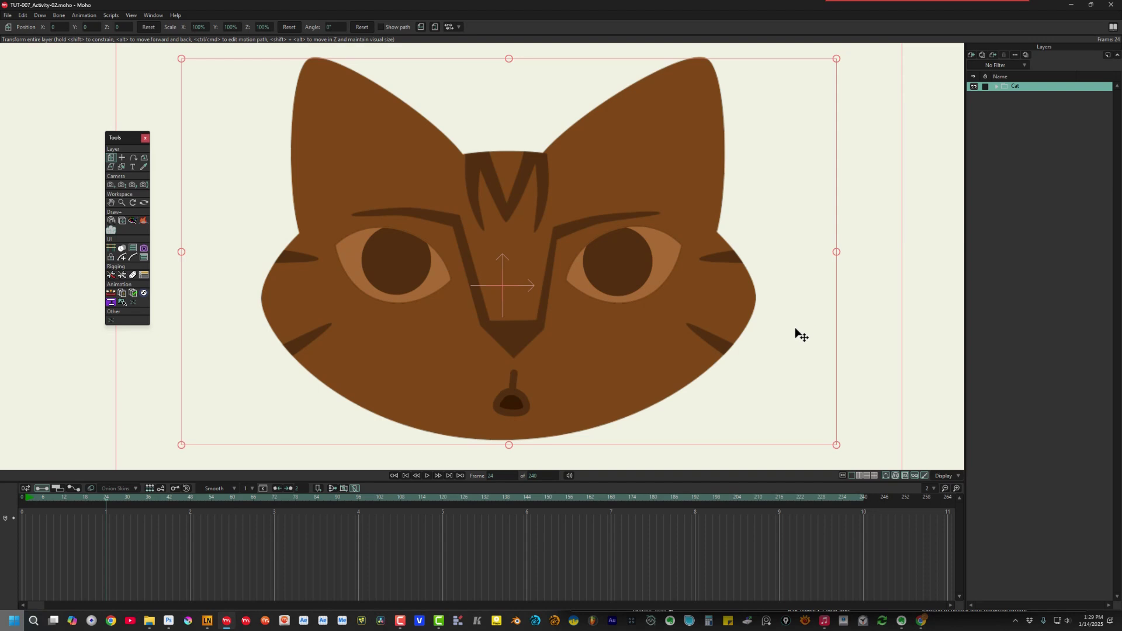
{"action": "right_click", "coordinate": [517, 403], "text": "alt+shift"}
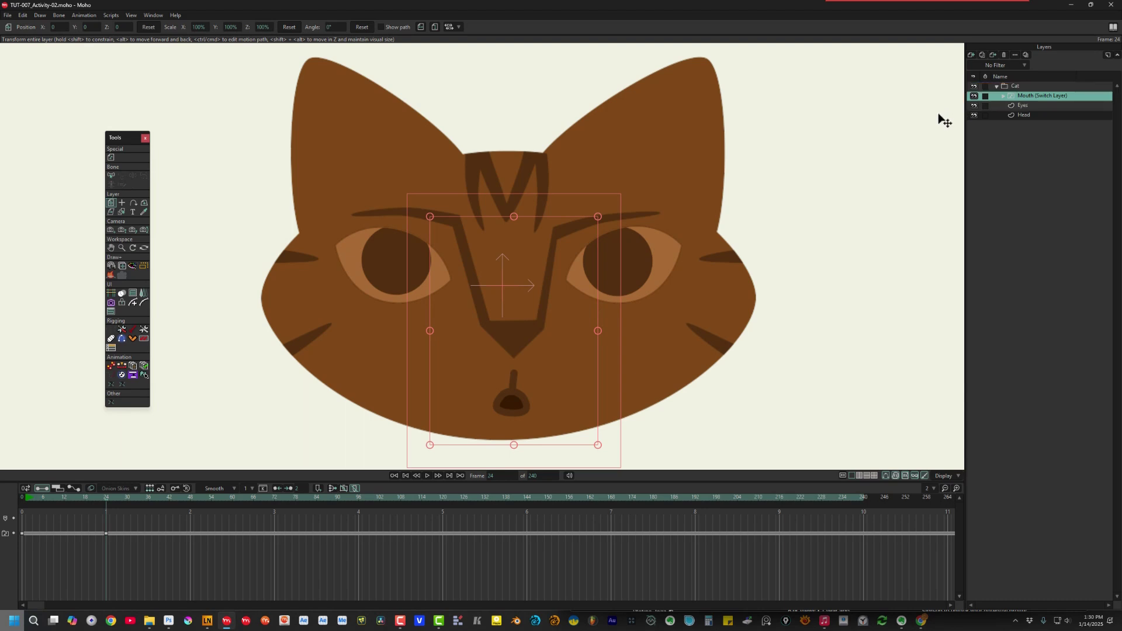
{"action": "left_click", "coordinate": [1003, 96]}
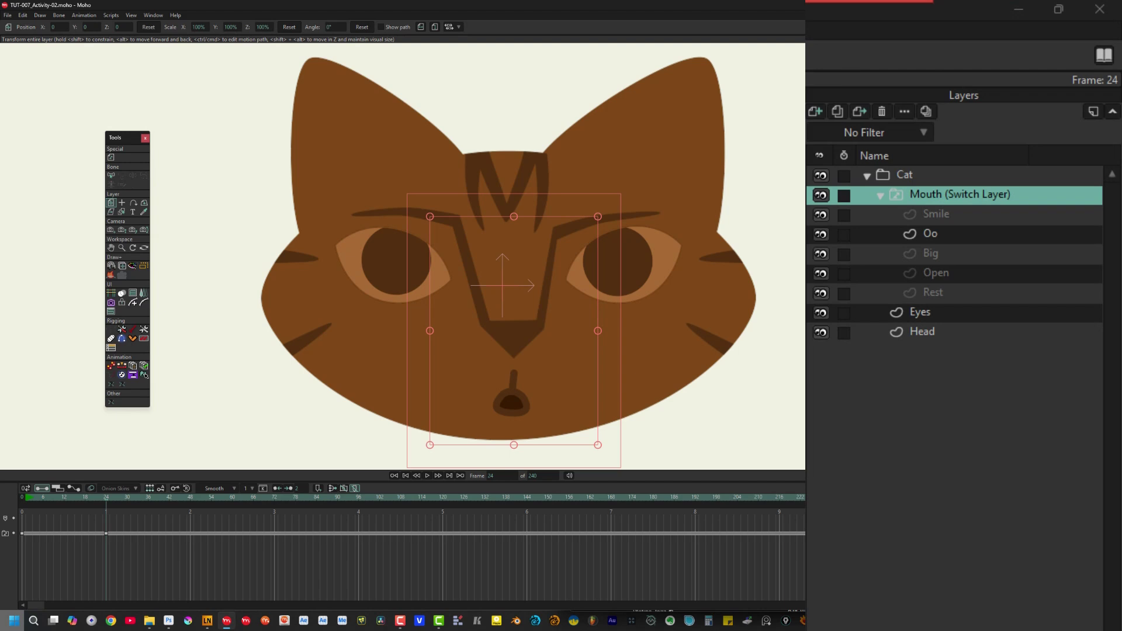
Cycle the mouth forward three shapes with Alt+D, then back two with Alt+C, landing on Open
{"action": "key", "text": "alt+d"}
{"action": "key", "text": "alt+d"}
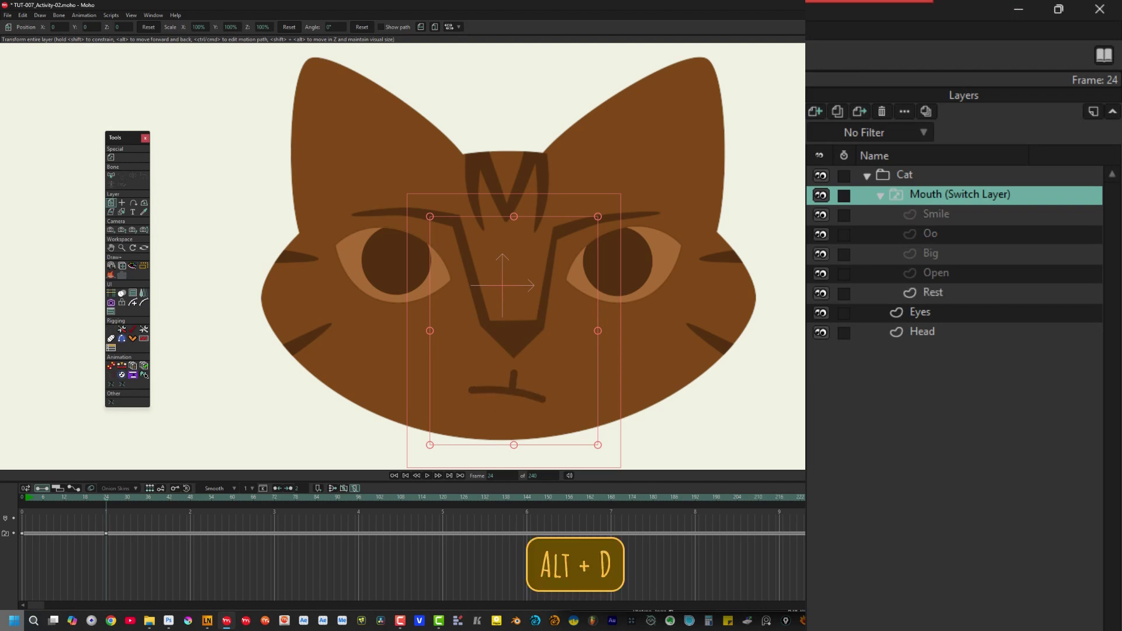
{"action": "key", "text": "alt+d"}
{"action": "key", "text": "alt+d"}
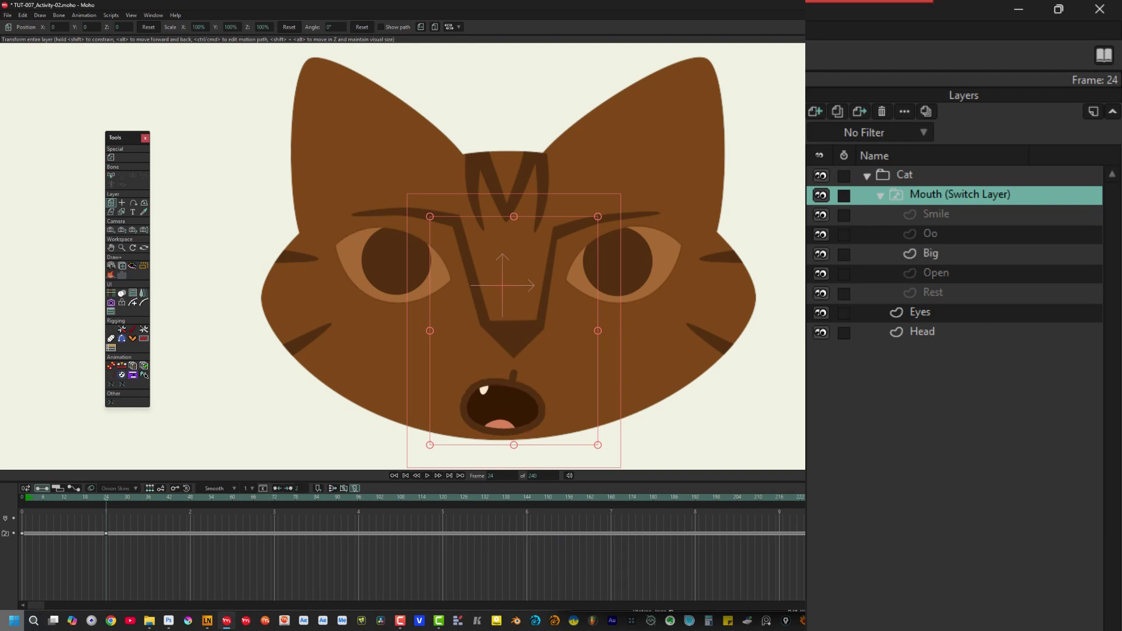
{"action": "key", "text": "alt+d"}
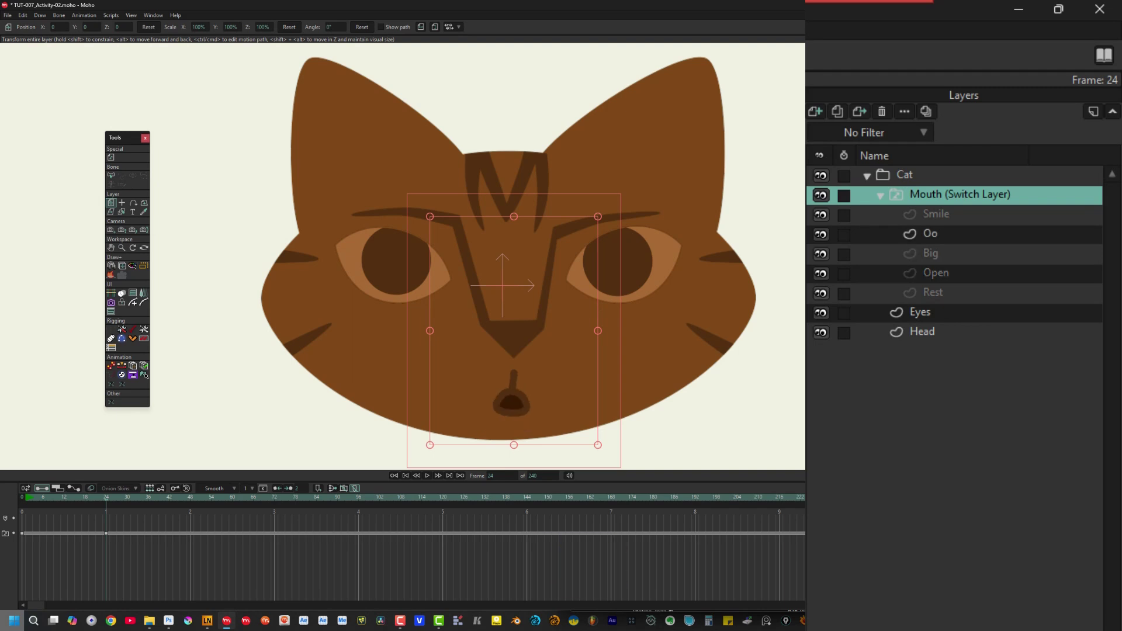
{"action": "key", "text": "alt+c"}
{"action": "key", "text": "alt+c"}
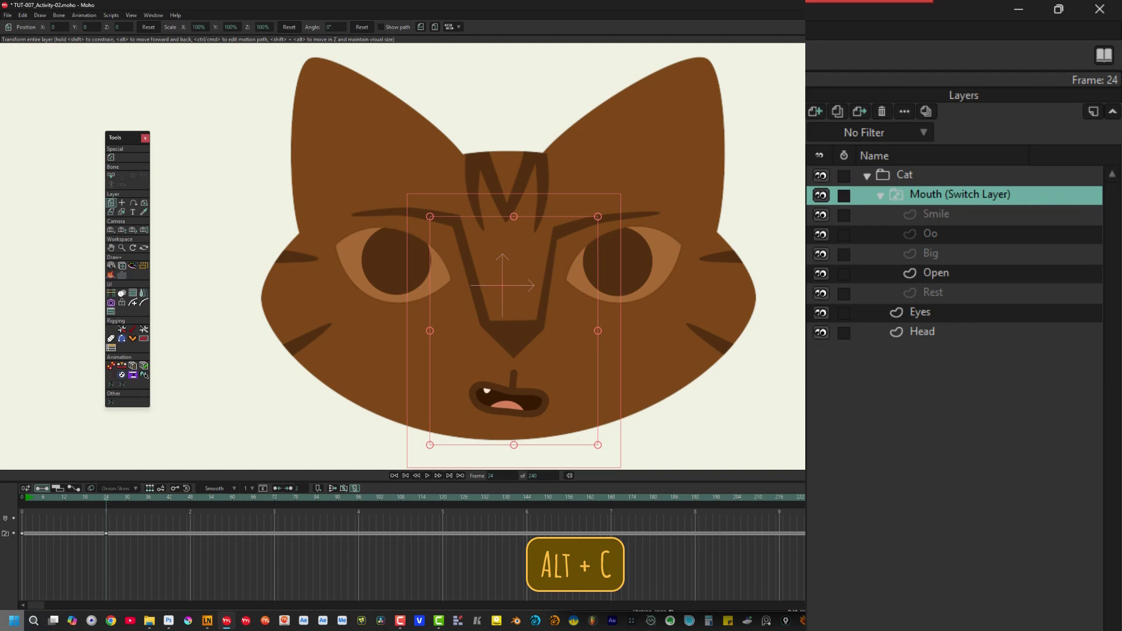
{"action": "key", "text": "alt+c"}
{"action": "key", "text": "alt+c"}
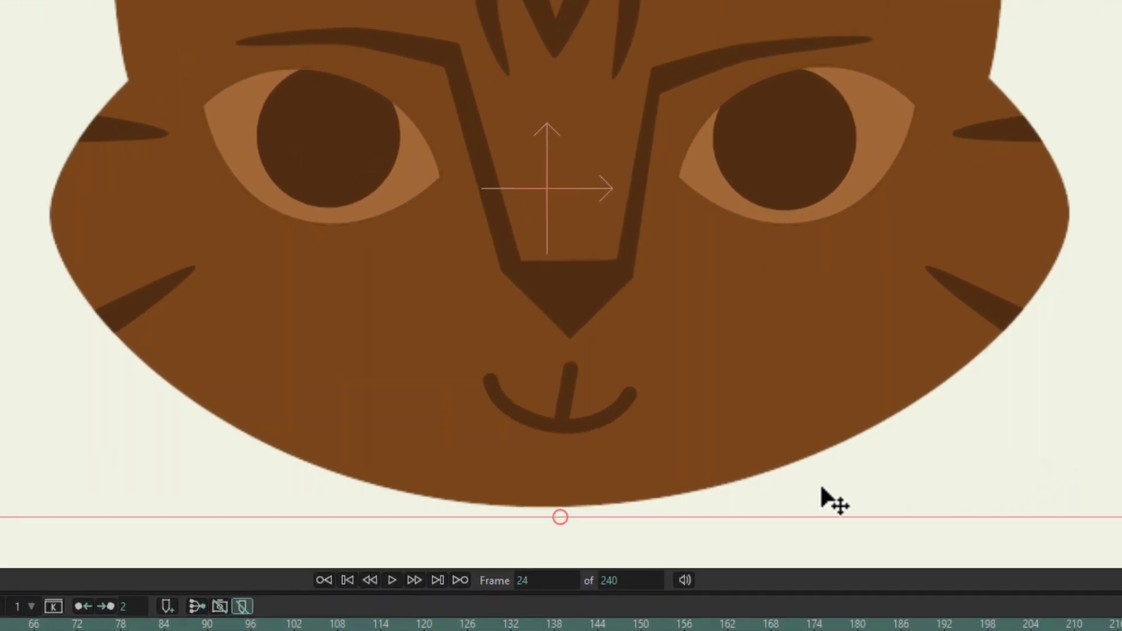
{"action": "right_click", "coordinate": [598, 397], "text": "ctrl+alt"}
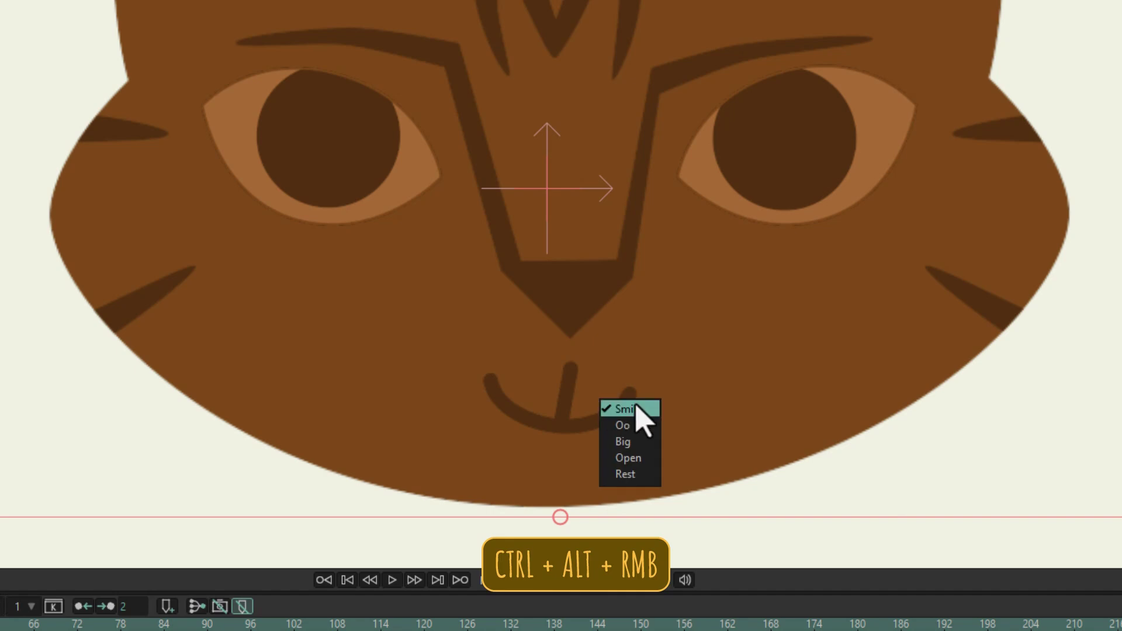
{"action": "left_click", "coordinate": [642, 426]}
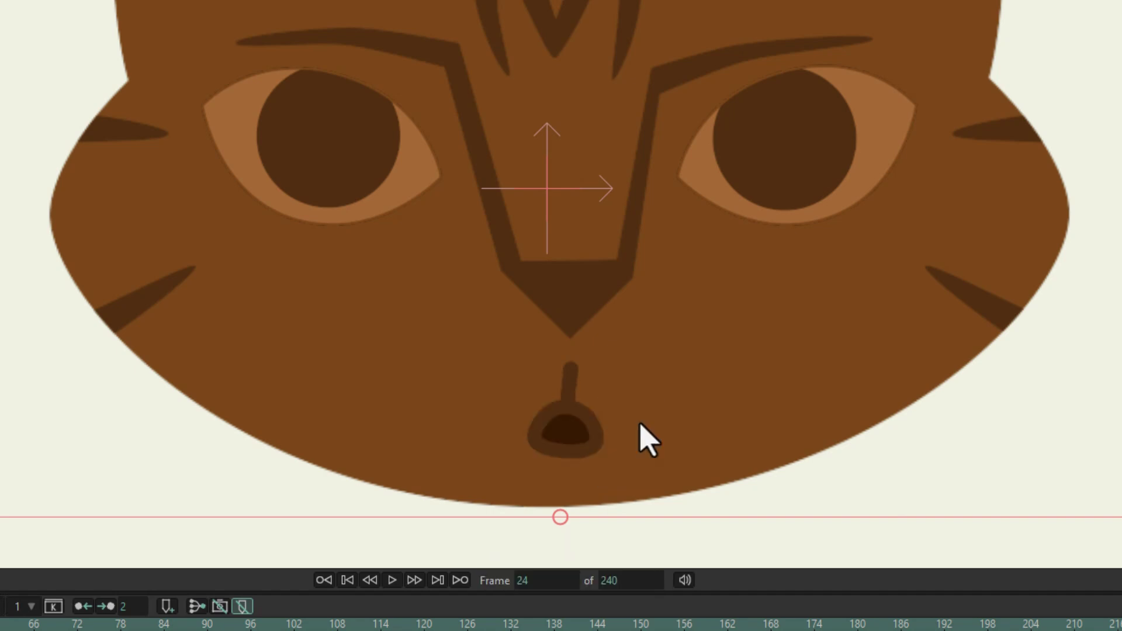
{"action": "right_click", "coordinate": [602, 433], "text": "ctrl+alt"}
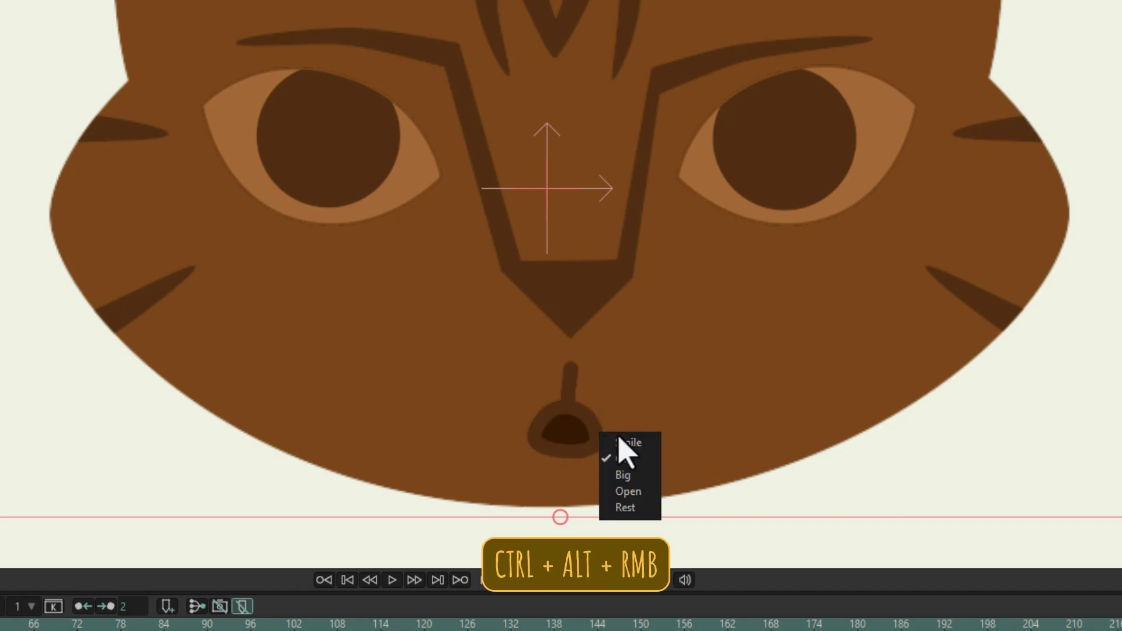
{"action": "left_click", "coordinate": [639, 480]}
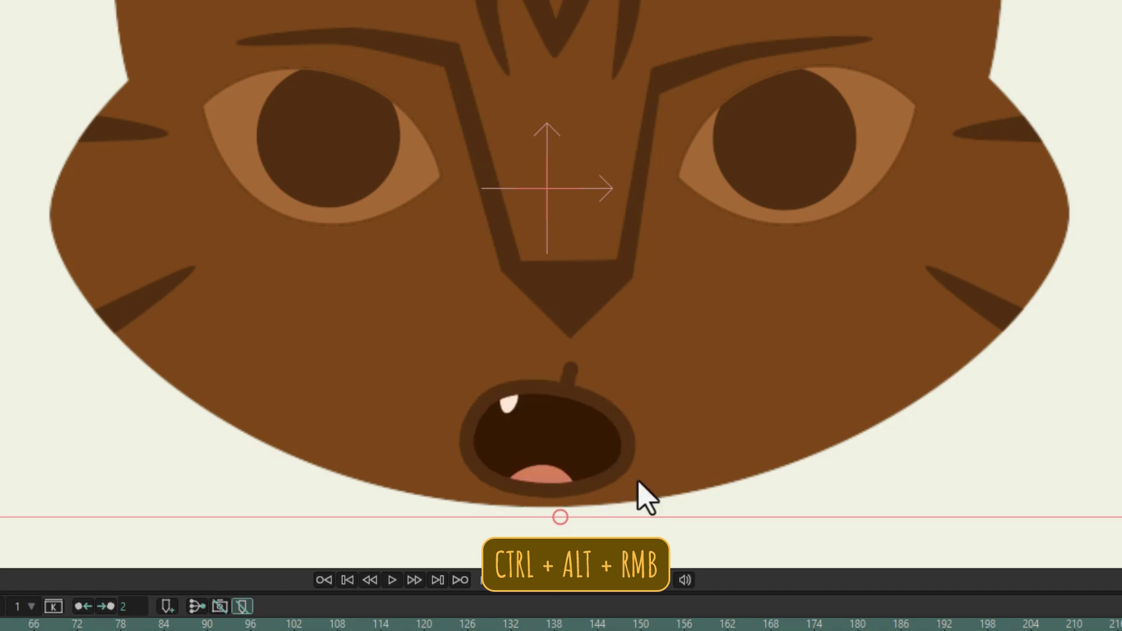
{"action": "right_click", "coordinate": [612, 452], "text": "ctrl+alt"}
{"action": "left_click", "coordinate": [642, 529]}
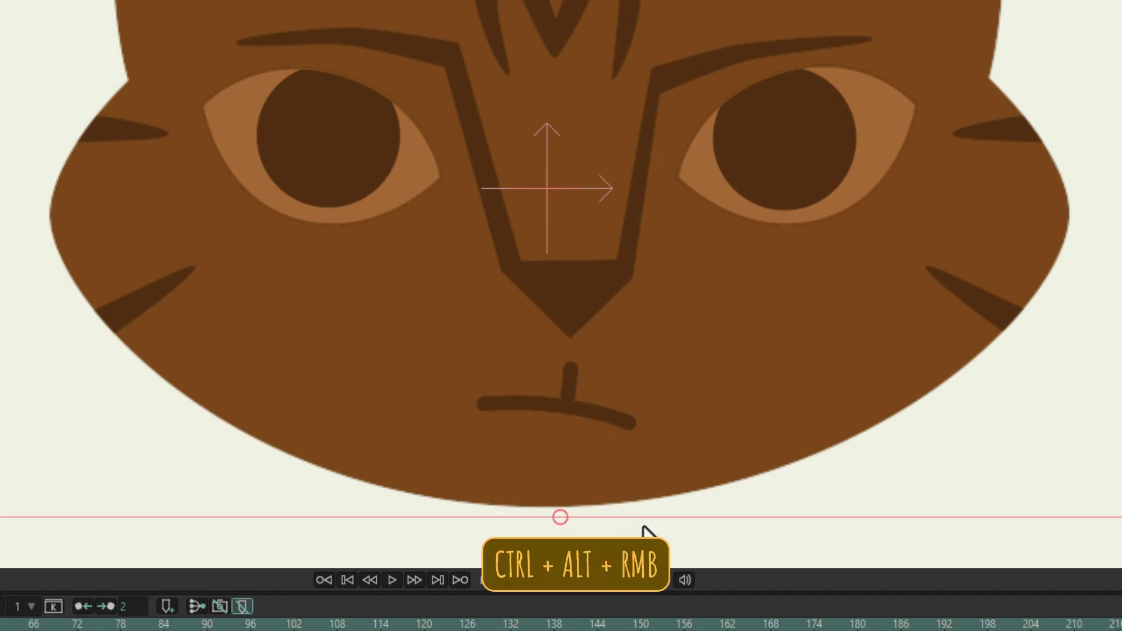
{"action": "right_click", "coordinate": [612, 418], "text": "ctrl+alt"}
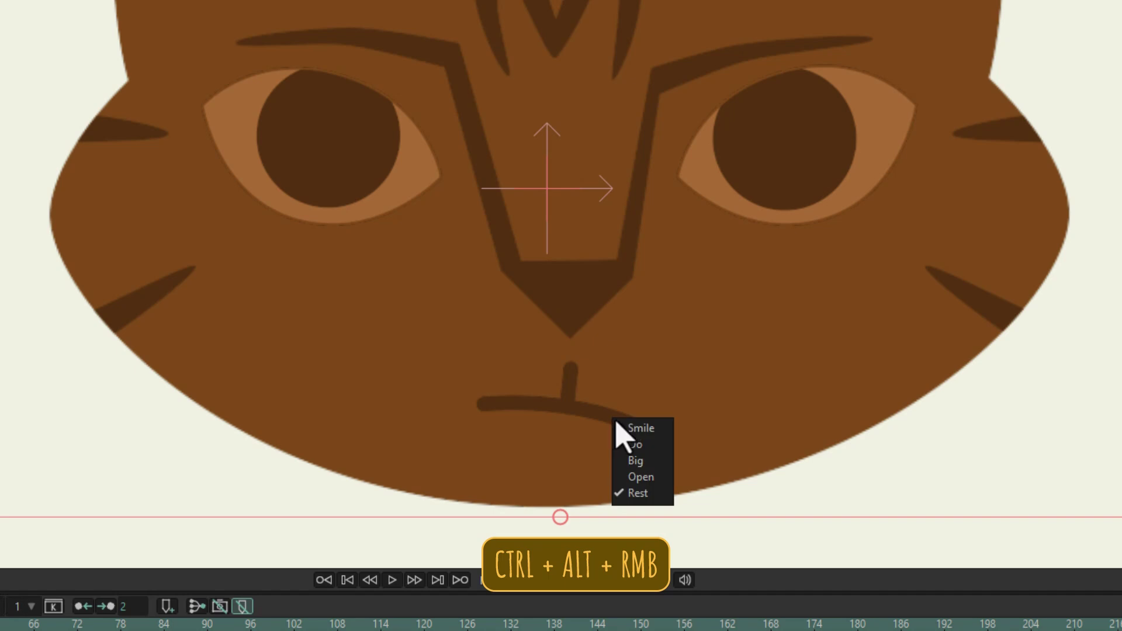
{"action": "left_click", "coordinate": [636, 430]}
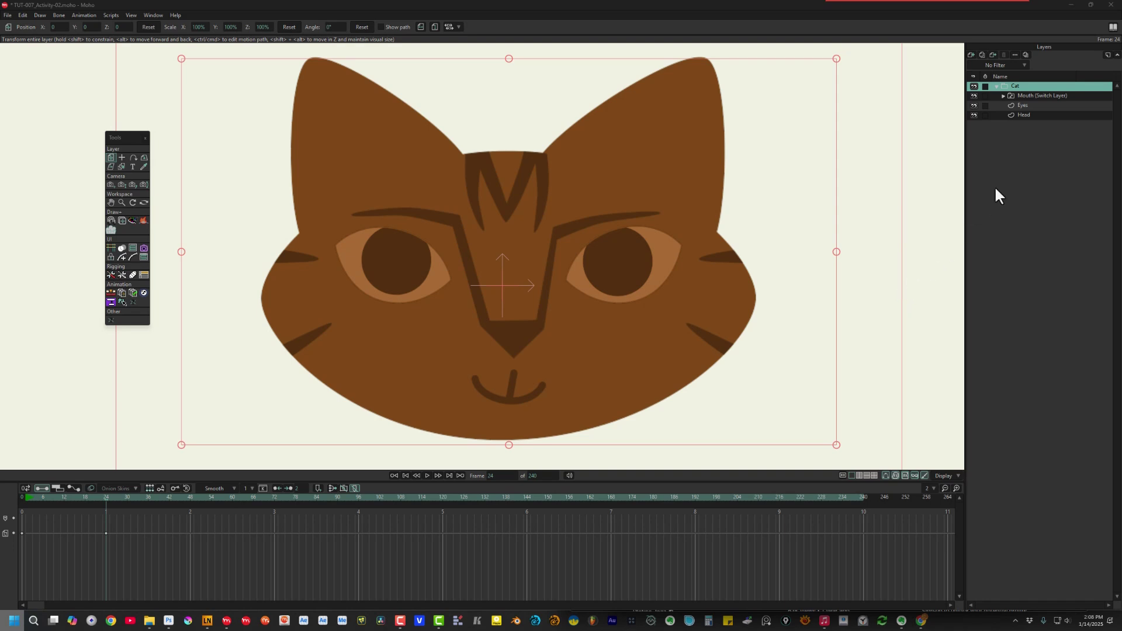
With the Switch Layer tool on Mouth, set Active child to Rest, Open, Big, then Smile
{"action": "left_click", "coordinate": [1020, 97]}
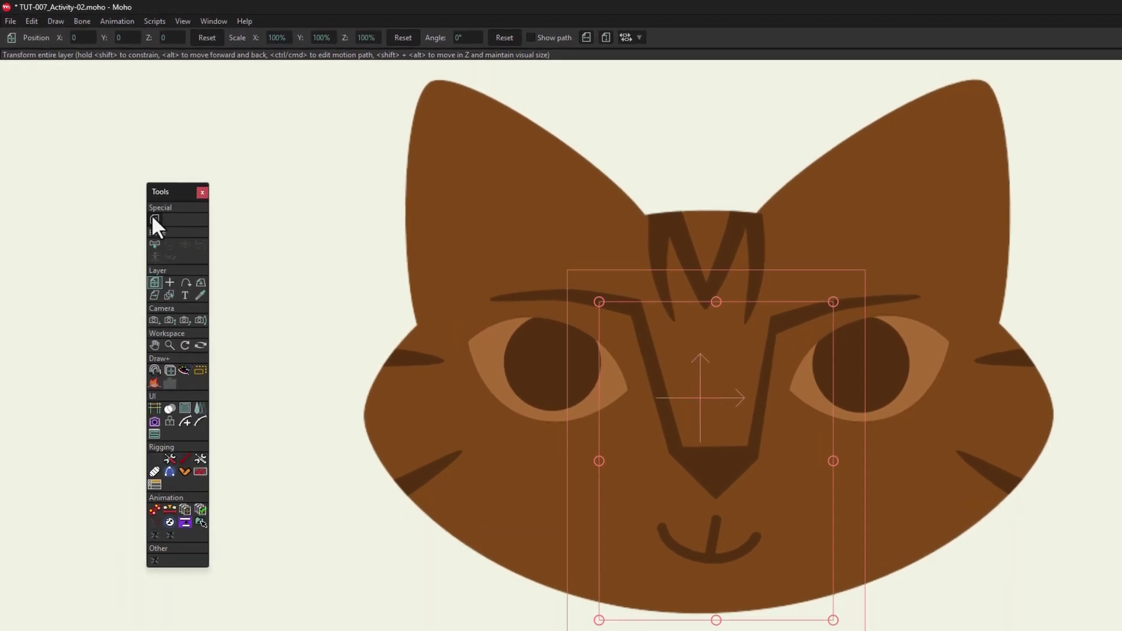
{"action": "left_click", "coordinate": [114, 161]}
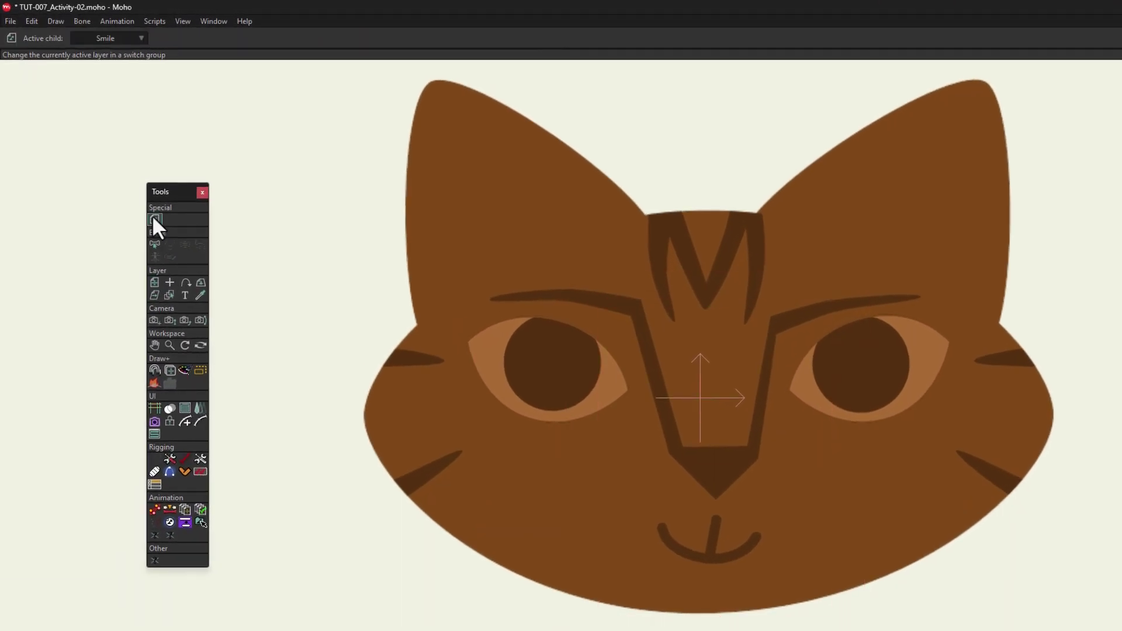
{"action": "left_click", "coordinate": [115, 40]}
{"action": "left_click", "coordinate": [124, 95]}
{"action": "left_click", "coordinate": [125, 40]}
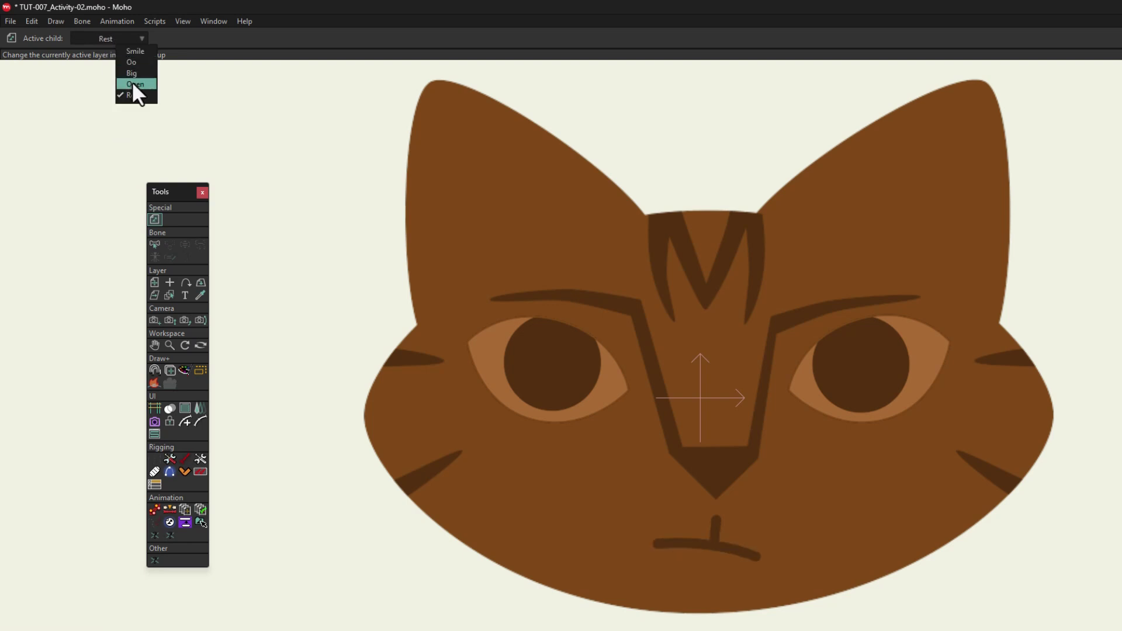
{"action": "left_click", "coordinate": [132, 84]}
{"action": "left_click", "coordinate": [125, 40]}
{"action": "left_click", "coordinate": [129, 72]}
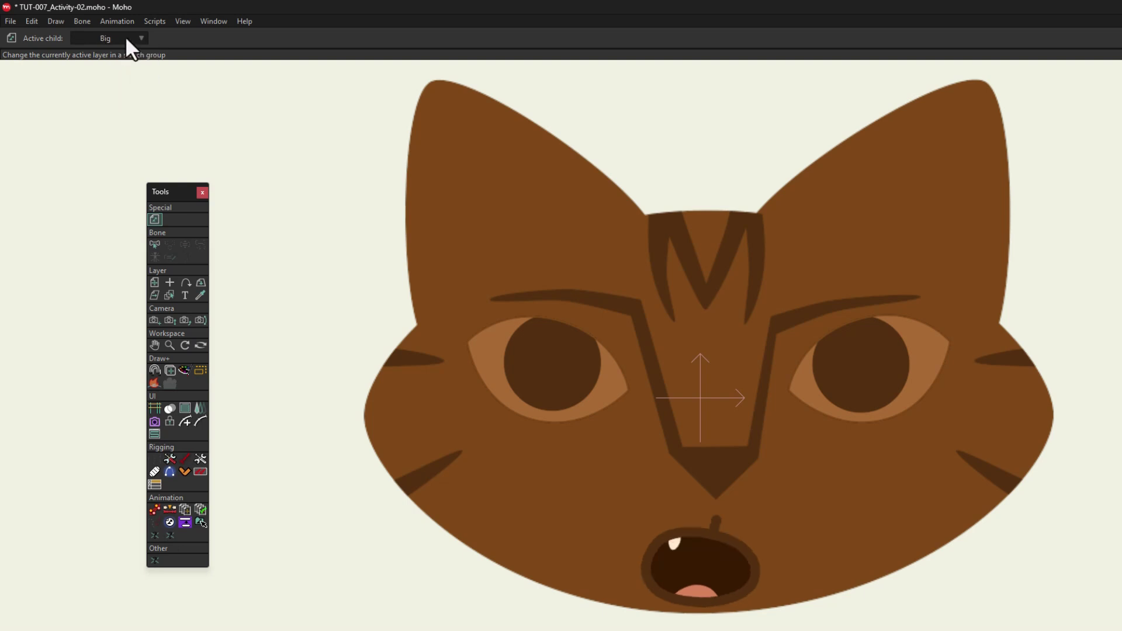
{"action": "left_click", "coordinate": [125, 37]}
{"action": "left_click", "coordinate": [131, 51]}
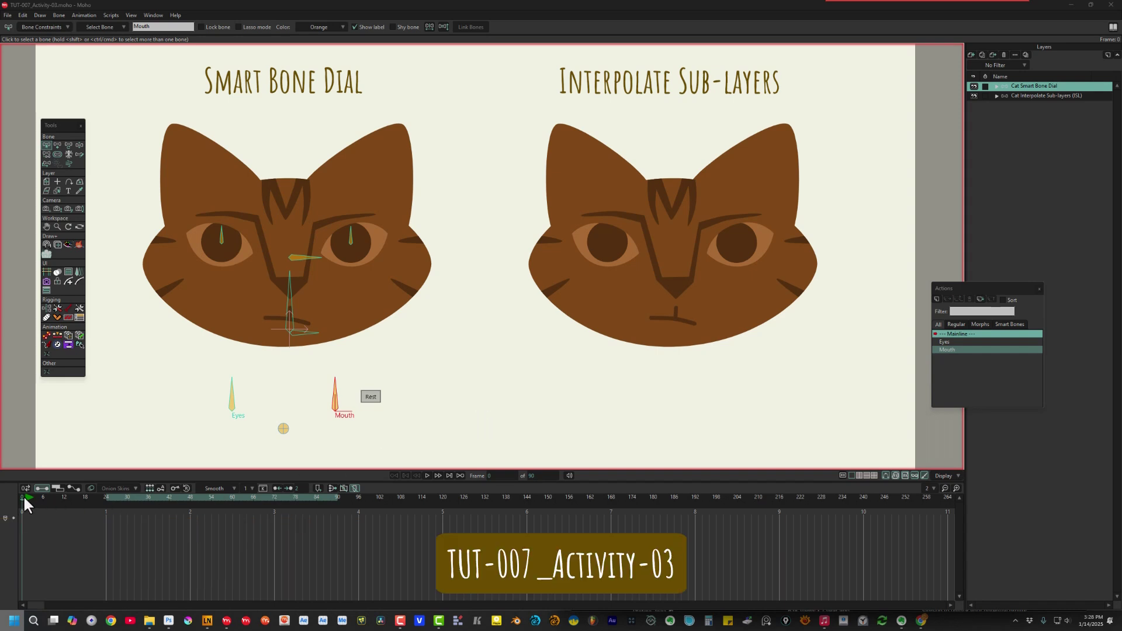
At frame 24, rotate the Eyes dial to close the eyelids and the Mouth dial to Smile
{"action": "left_click_drag", "start_coordinate": [23, 496], "coordinate": [107, 496]}
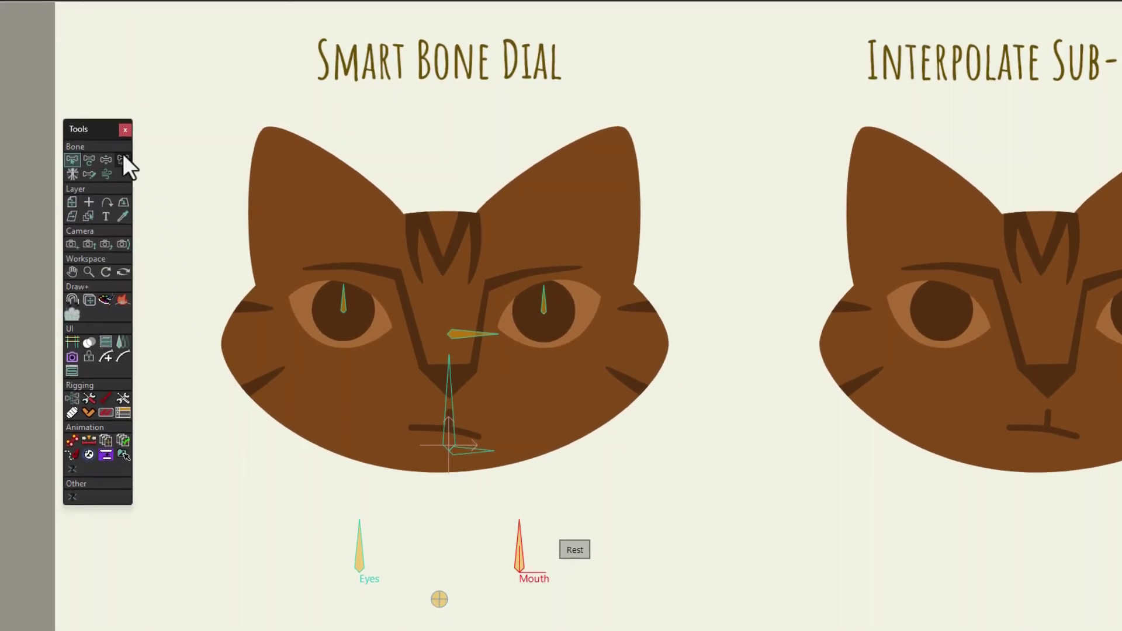
{"action": "left_click", "coordinate": [106, 158]}
{"action": "left_click_drag", "start_coordinate": [361, 550], "coordinate": [347, 493]}
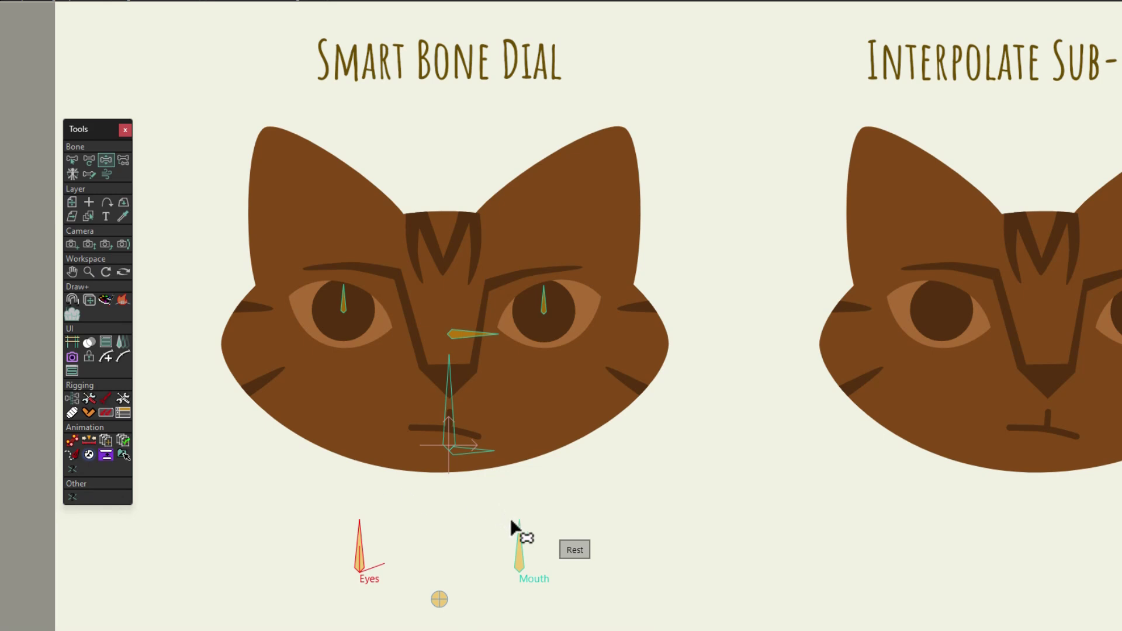
{"action": "left_click_drag", "start_coordinate": [512, 521], "coordinate": [593, 591]}
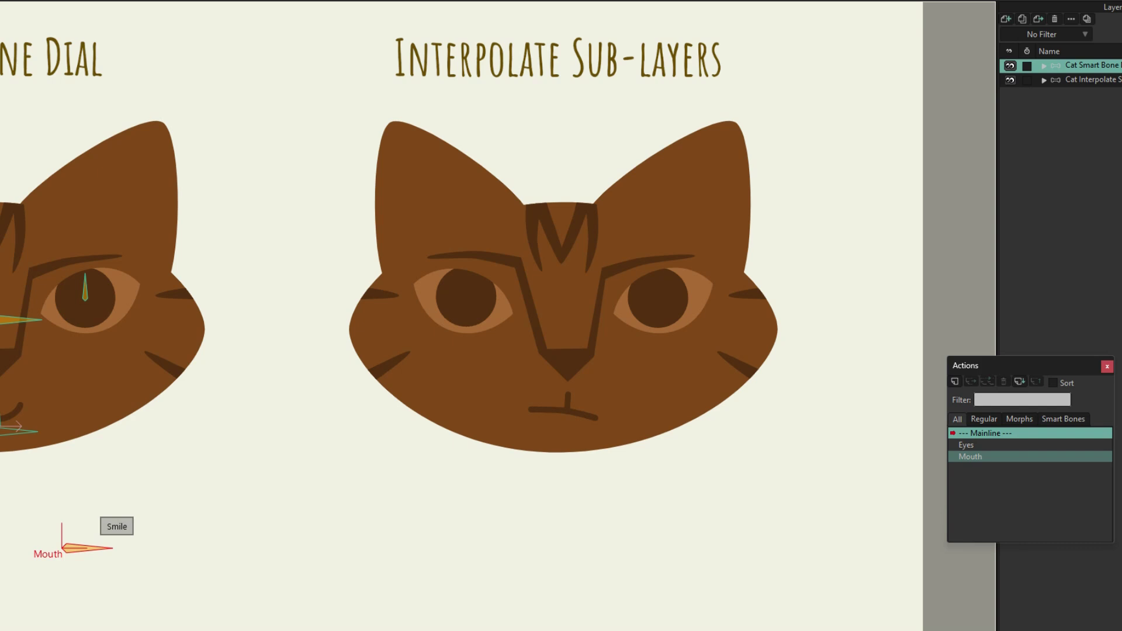
Play the animation to watch the mouth interpolate from a frown through open shapes
{"action": "key", "text": "space"}
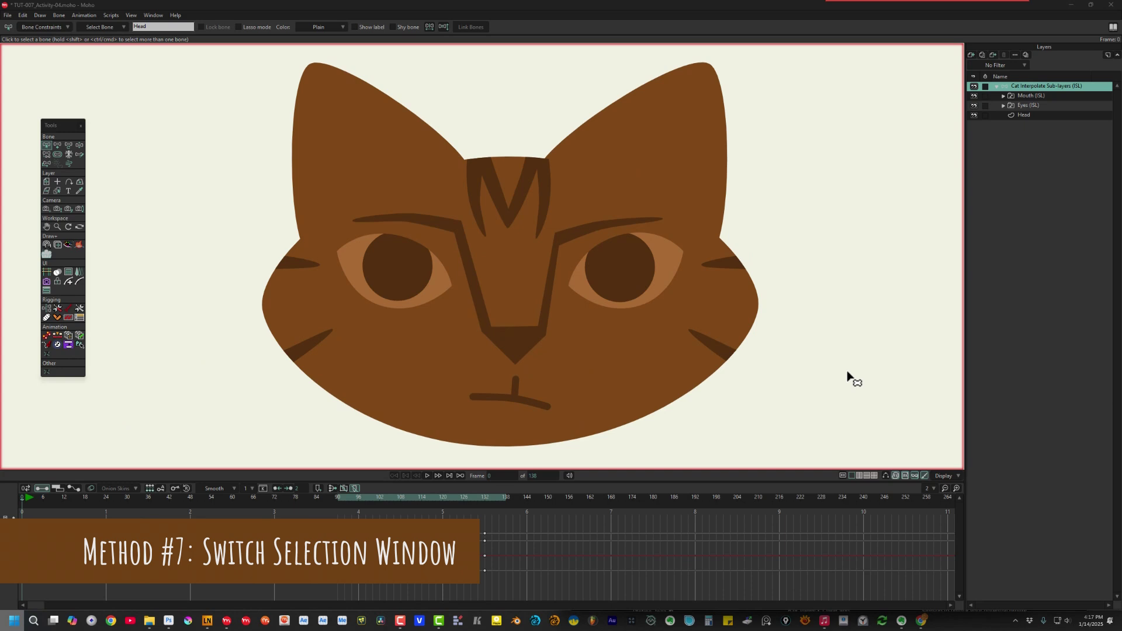
Scrub the Interpolate Sub-layers cat's playhead from frame 0 to frame 24
{"action": "left_click", "coordinate": [22, 497]}
{"action": "left_click_drag", "start_coordinate": [21, 496], "coordinate": [105, 499]}
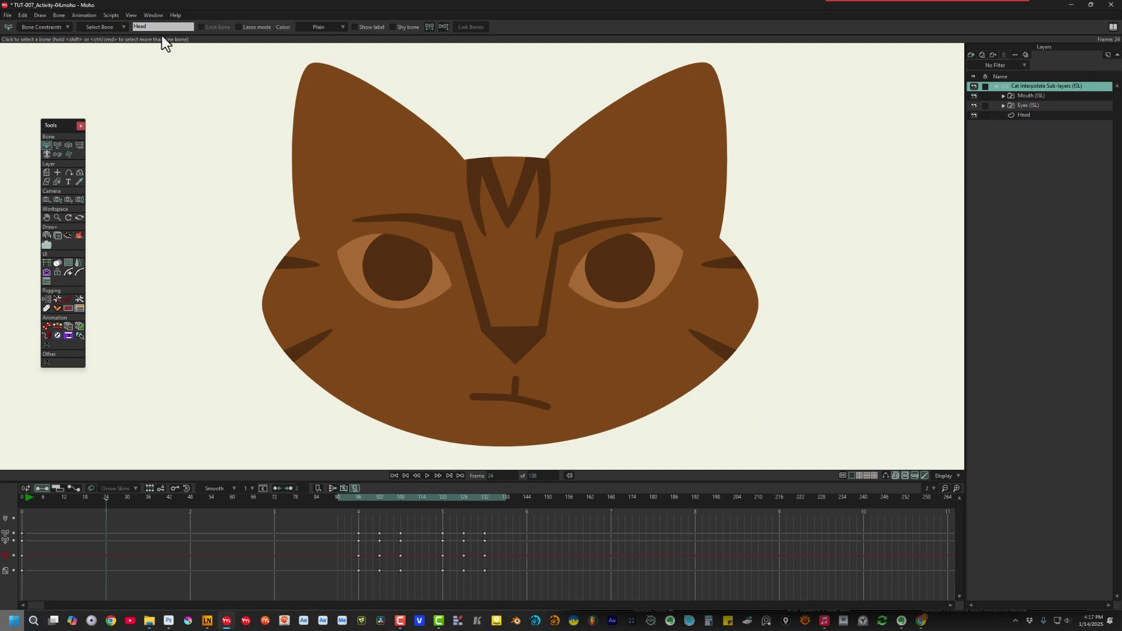
Show the Switch Selection window and pick the cat's mouth switch layer from the canvas
{"action": "left_click", "coordinate": [153, 17]}
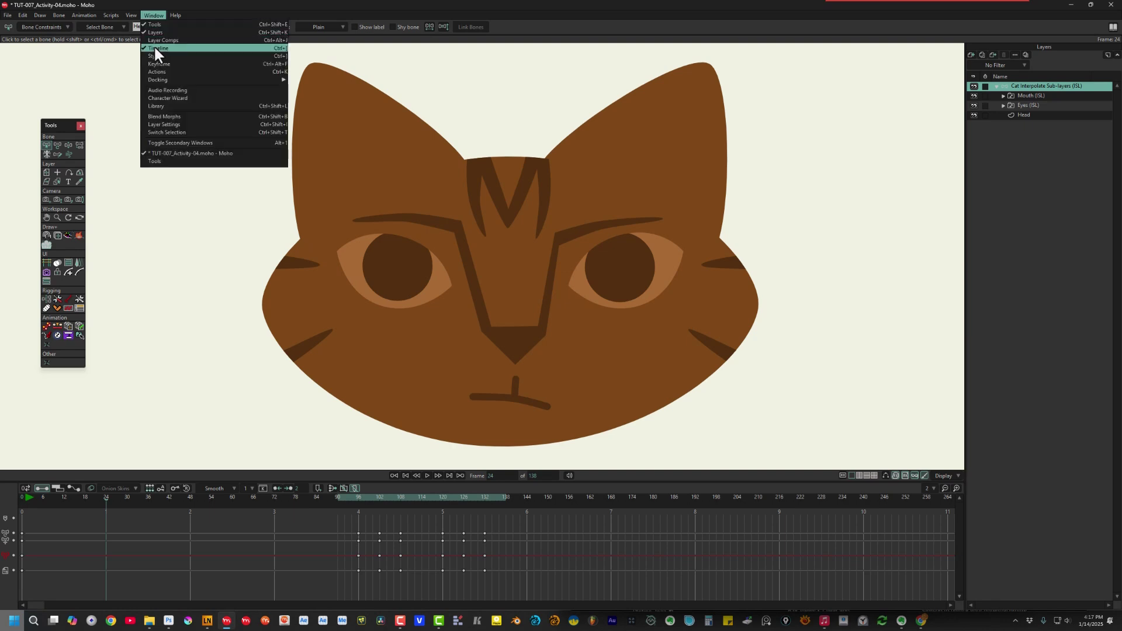
{"action": "left_click", "coordinate": [169, 132]}
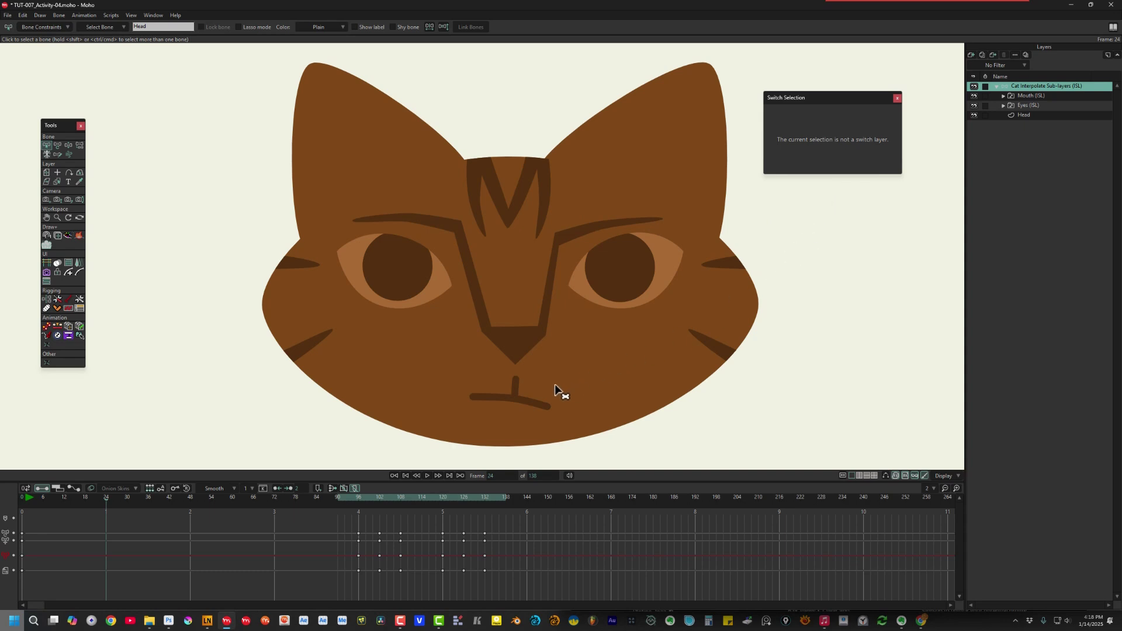
{"action": "right_click", "coordinate": [516, 397], "text": "alt+shift"}
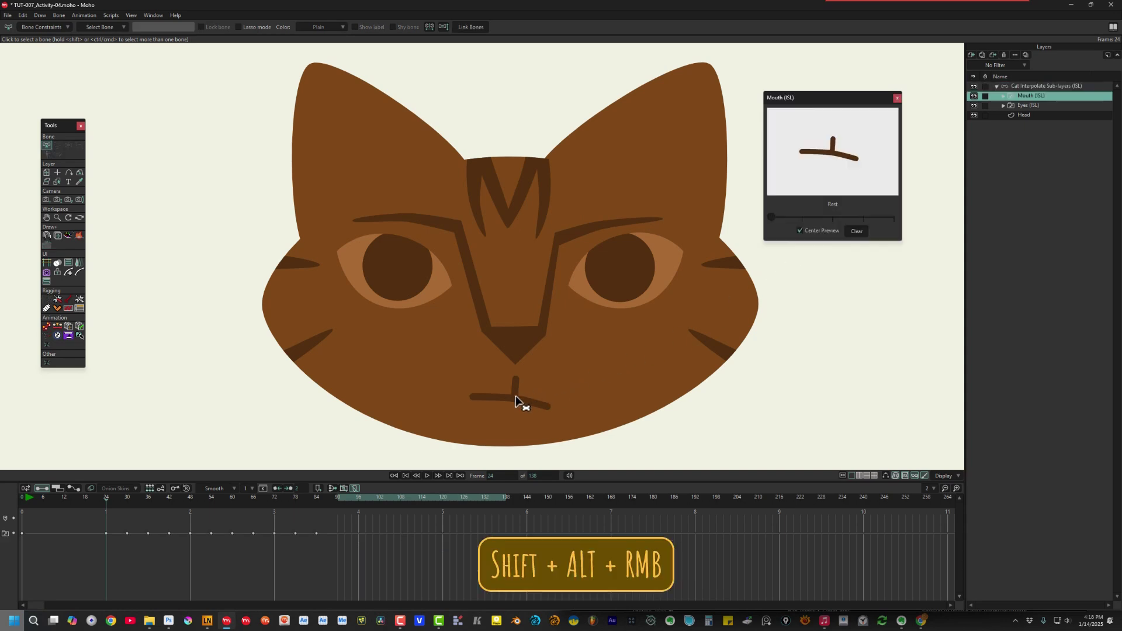
Cycle the mouth through Oo, next, Open and Rest poses, then scrub frames to watch it
{"action": "mouse_move", "coordinate": [774, 217]}
{"action": "left_mouse_down"}
{"action": "mouse_move", "coordinate": [904, 227]}
{"action": "mouse_move", "coordinate": [875, 216]}
{"action": "mouse_move", "coordinate": [764, 222]}
{"action": "left_mouse_up"}
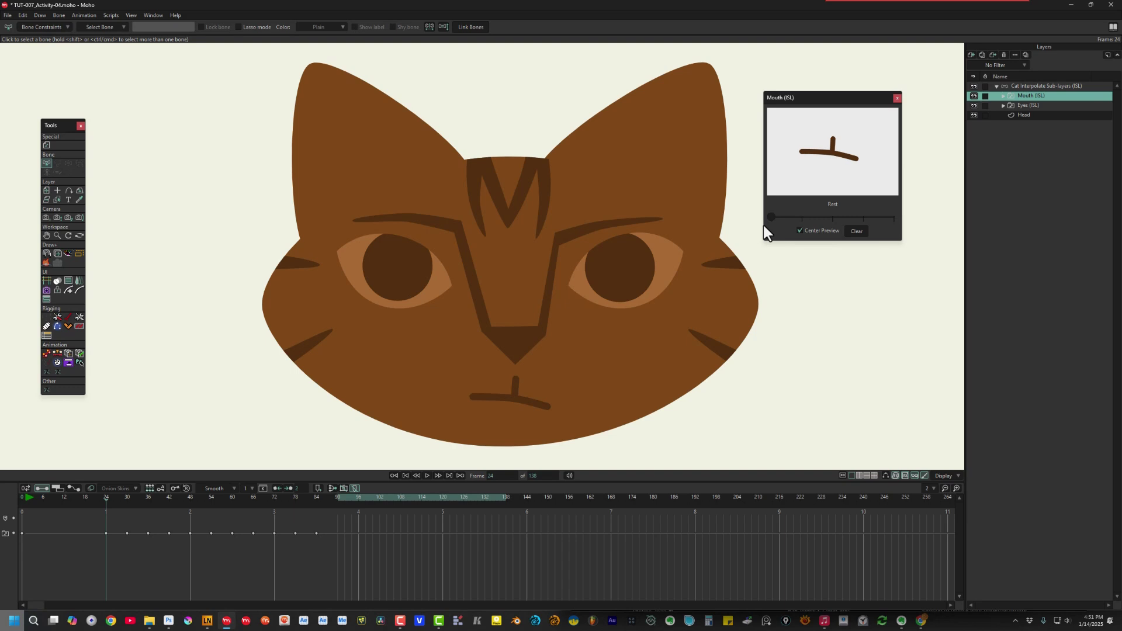
{"action": "key", "text": "alt+d"}
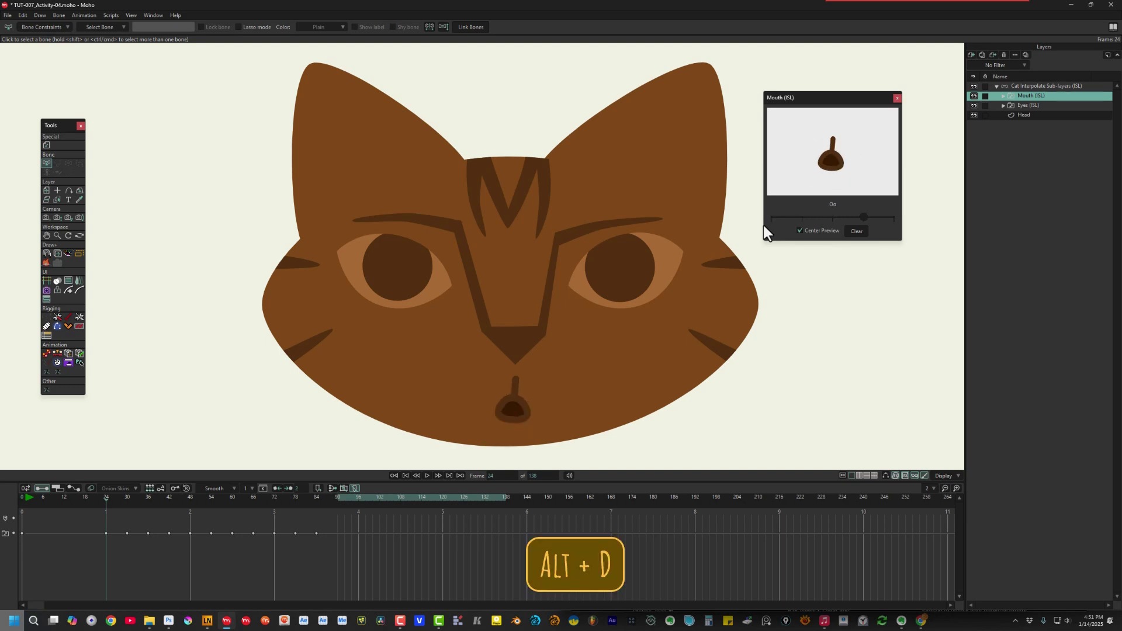
{"action": "key", "text": "alt+c"}
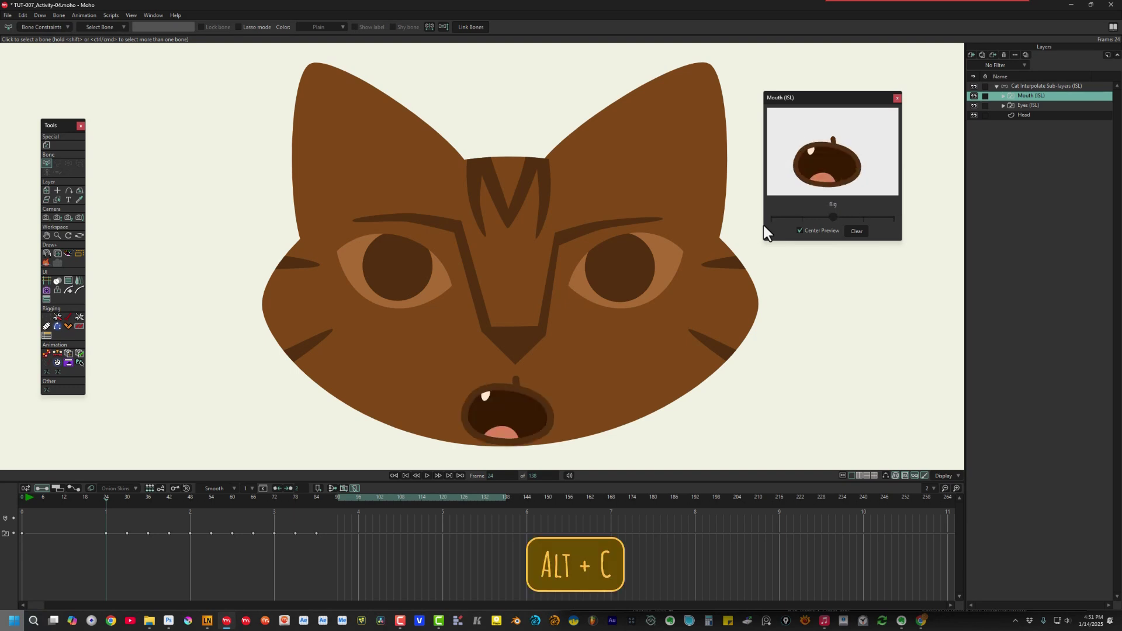
{"action": "key", "text": "alt+c"}
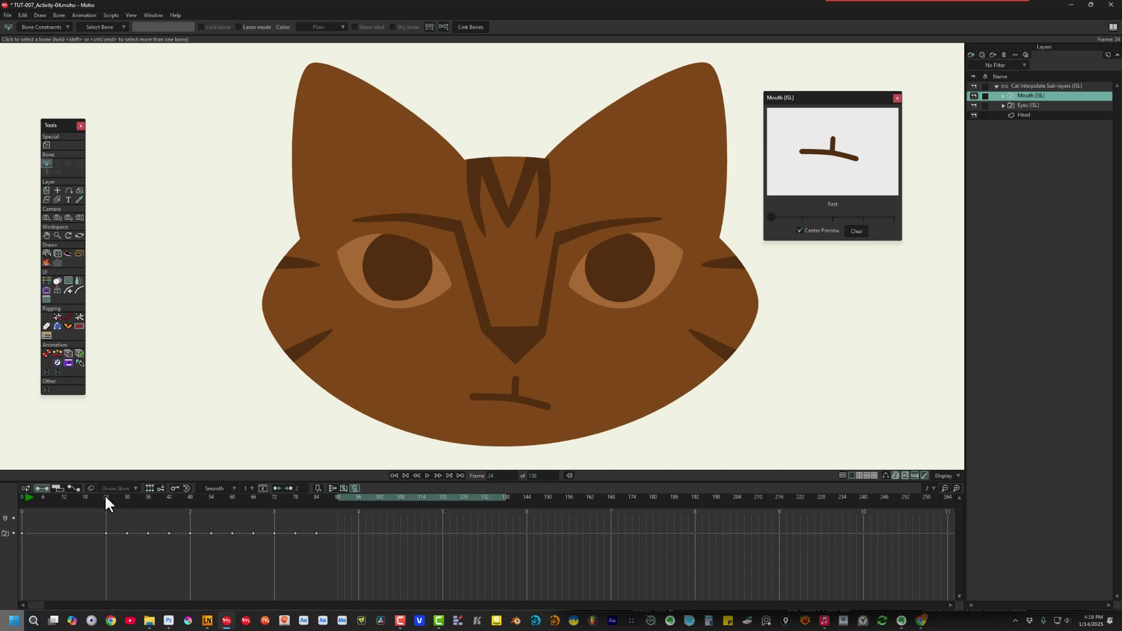
{"action": "mouse_move", "coordinate": [104, 493]}
{"action": "left_mouse_down"}
{"action": "mouse_move", "coordinate": [139, 512]}
{"action": "mouse_move", "coordinate": [328, 496]}
{"action": "mouse_move", "coordinate": [106, 492]}
{"action": "left_mouse_up"}
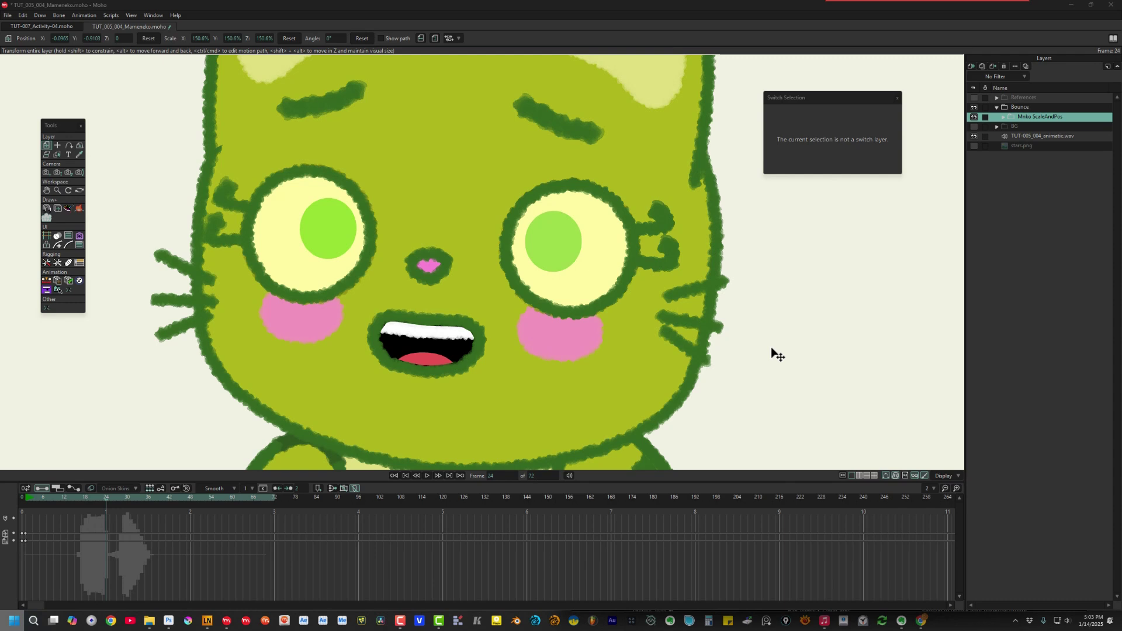
Pick the green cat's A, I mouth drawing on canvas, then jump up to its Mouth2 switch layer
{"action": "right_click", "coordinate": [447, 357], "text": "alt+shift"}
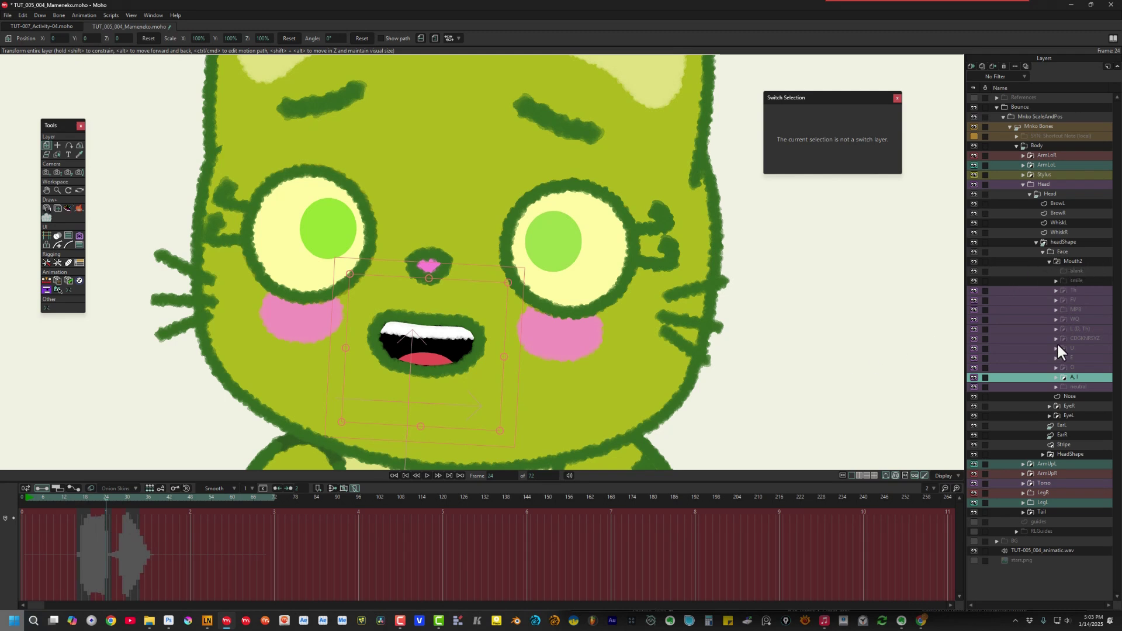
{"action": "left_click", "coordinate": [1055, 377]}
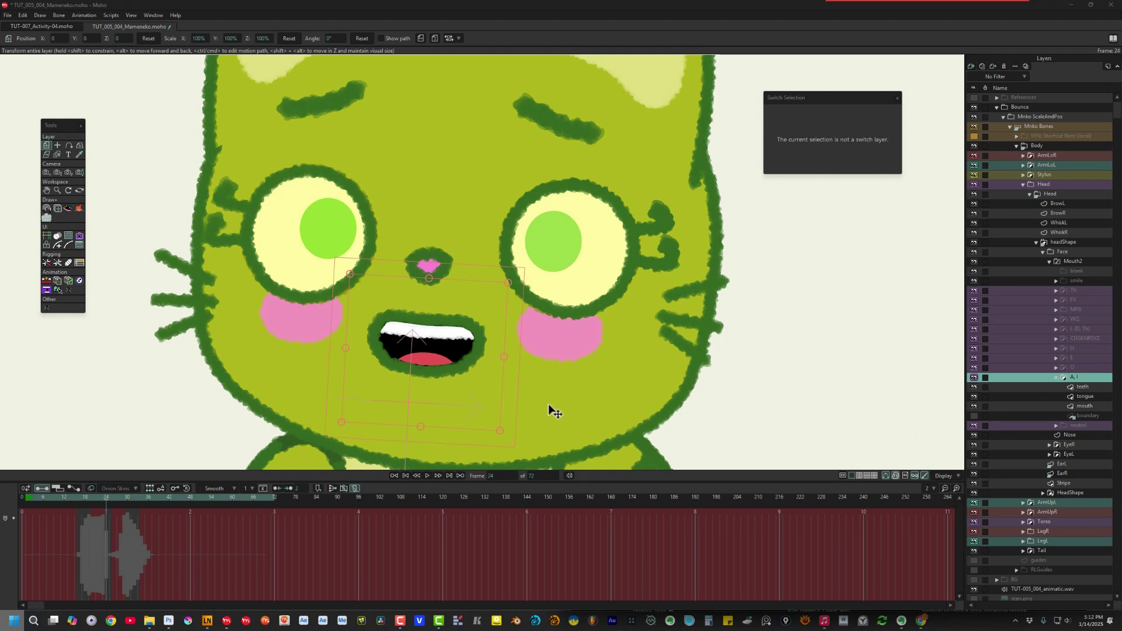
{"action": "left_click", "coordinate": [472, 356], "text": "alt"}
{"action": "left_click", "coordinate": [471, 356], "text": "alt"}
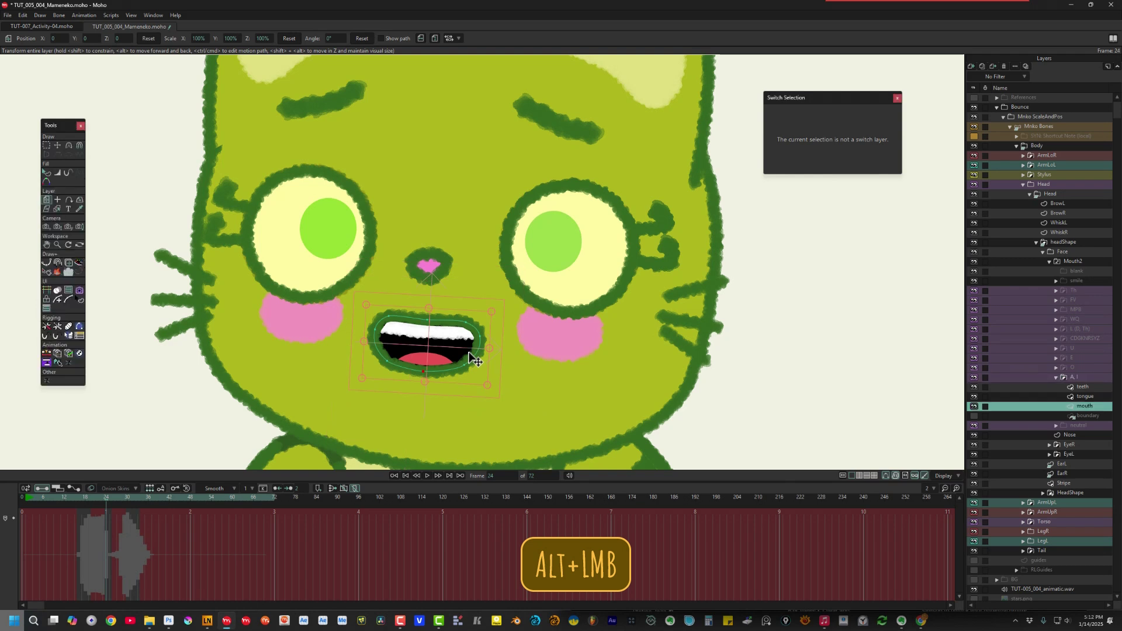
{"action": "key", "text": "shift+s"}
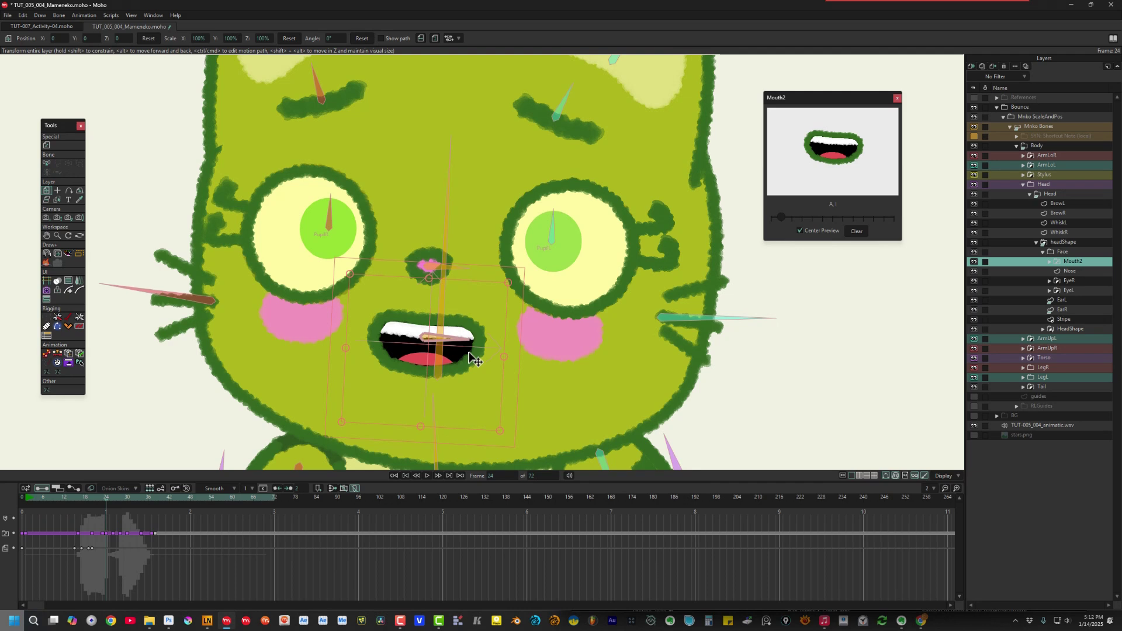
Select the Mnko Bones layer with Shift+B
{"action": "key", "text": "shift+b"}
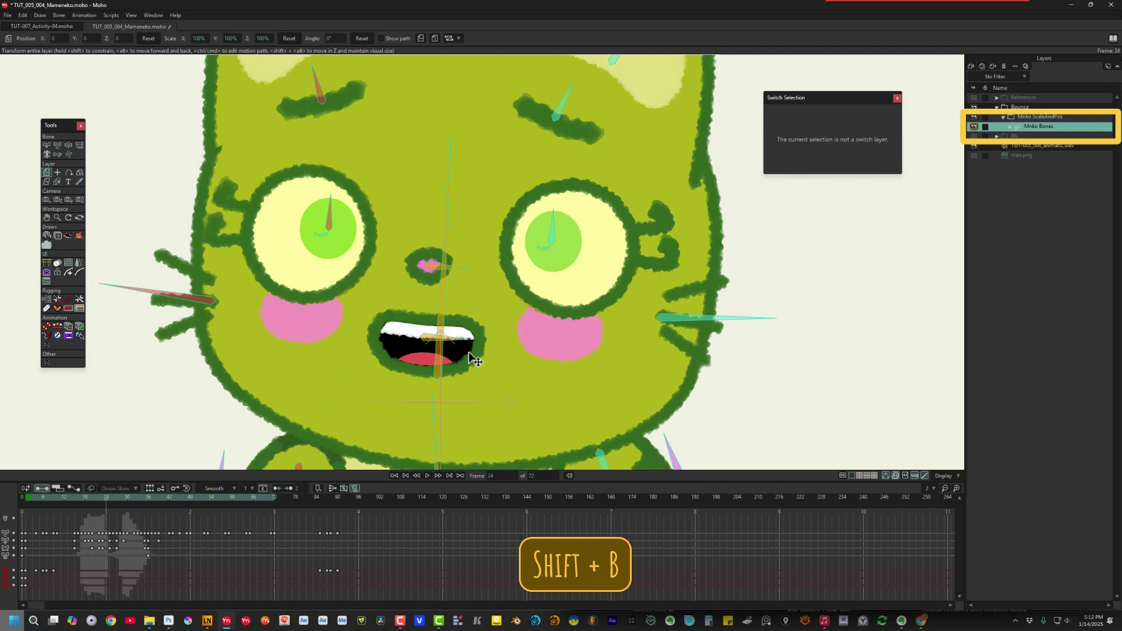